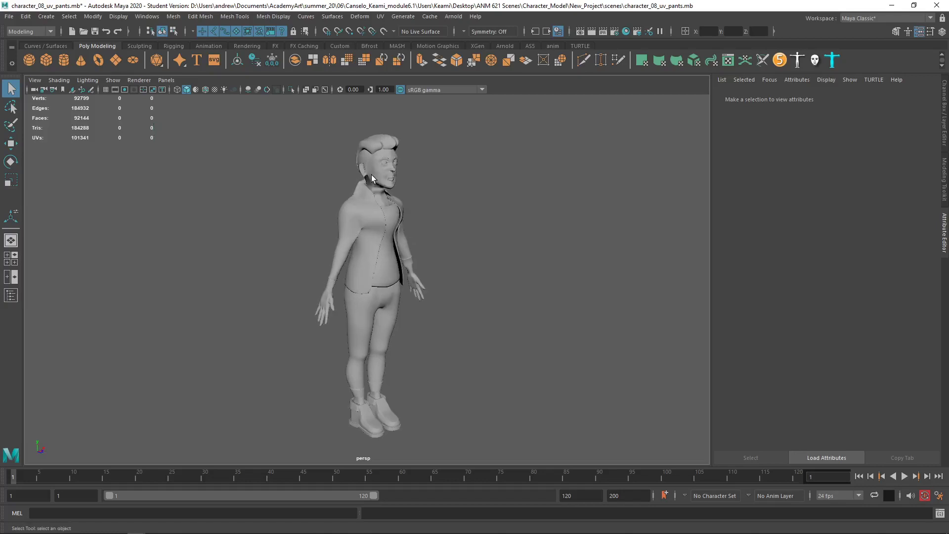
# Turn off reference mode for the layer1 display layer so that its objects can be selected
pyautogui.click(375, 183)
pyautogui.press('f')
pyautogui.press('a')
pyautogui.click(363, 178)
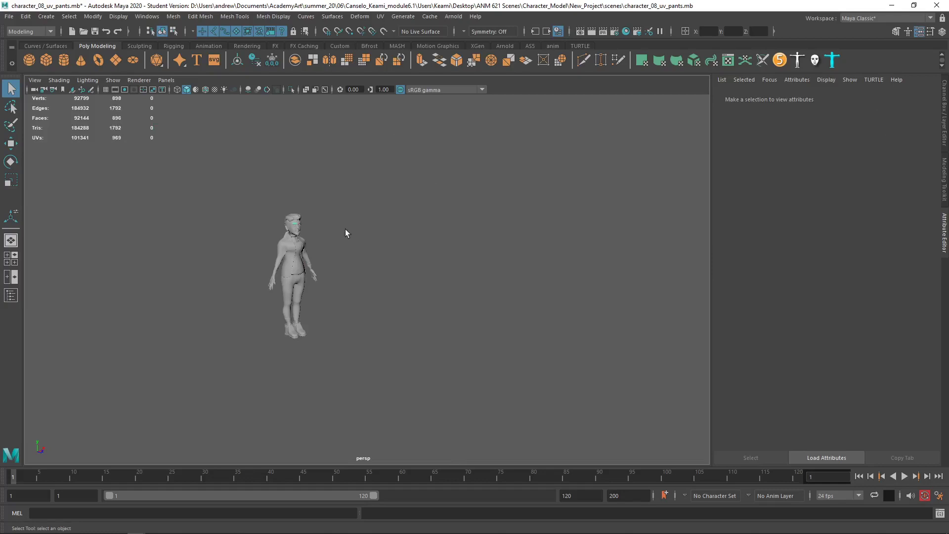
pyautogui.click(294, 221)
pyautogui.click(946, 106)
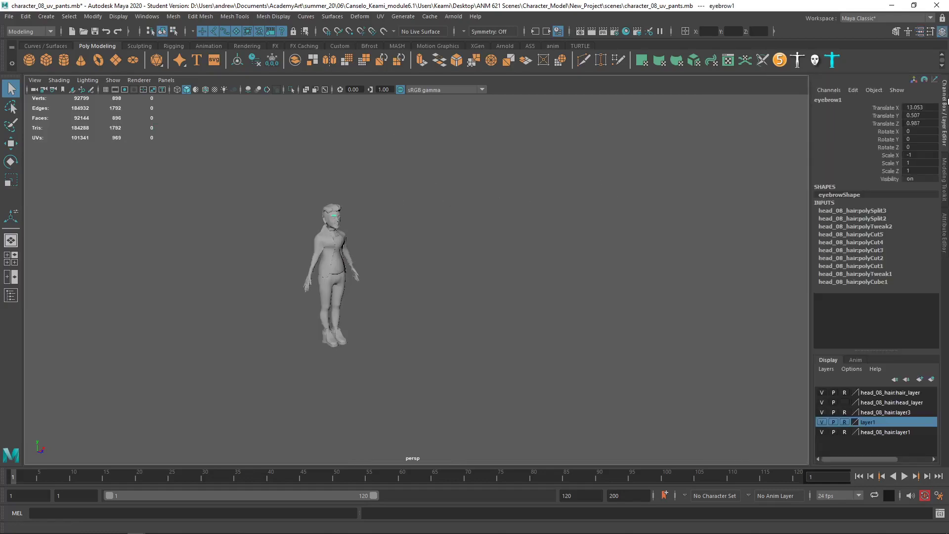
pyautogui.click(846, 422)
# Examine the character's hair and head meshes from several angles, comparing the hair with and without smooth preview
pyautogui.click(336, 214)
pyautogui.press('f')
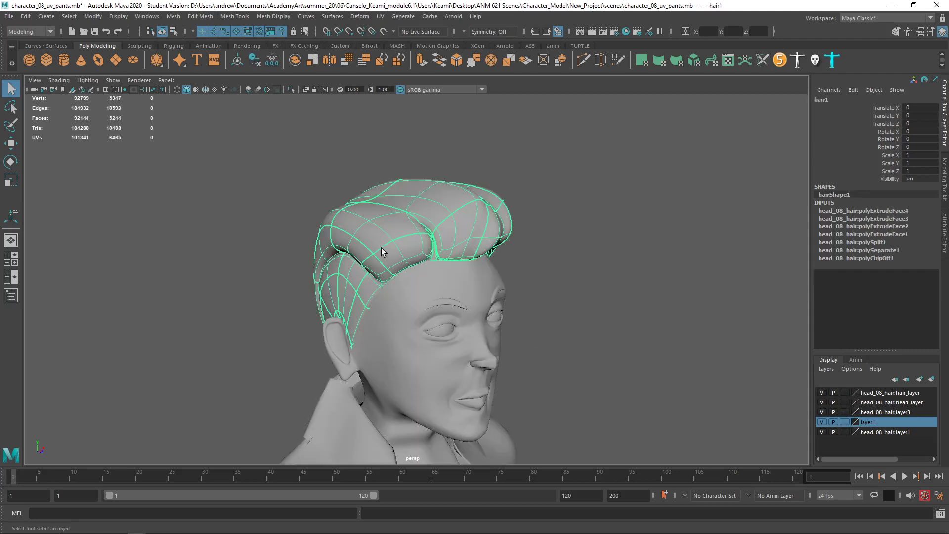
pyautogui.keyDown('alt'); pyautogui.moveTo(308, 311); pyautogui.dragTo(470, 317); pyautogui.keyUp('alt')
pyautogui.press('1')
pyautogui.press('3')
pyautogui.keyDown('alt'); pyautogui.moveTo(381, 313); pyautogui.dragTo(345, 321); pyautogui.keyUp('alt')
pyautogui.click(630, 341)
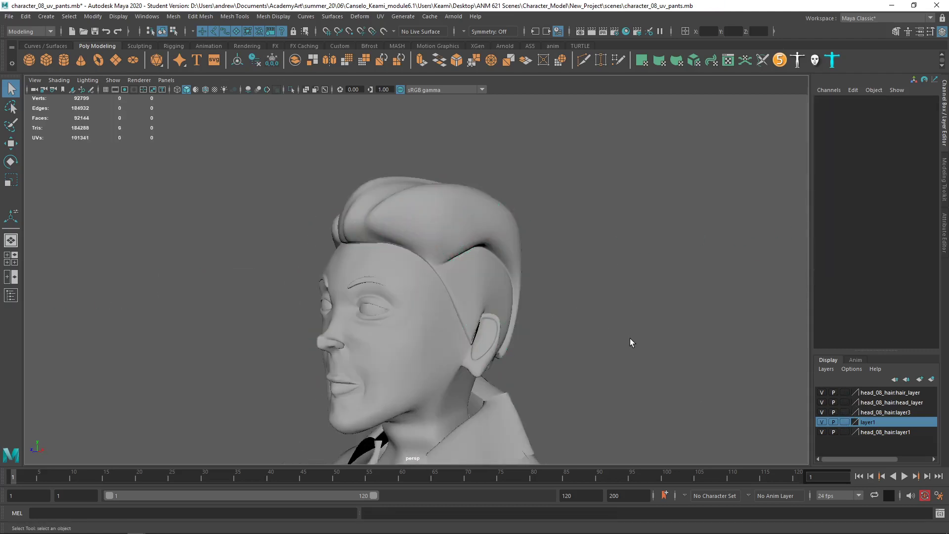
pyautogui.keyDown('alt'); pyautogui.moveTo(629, 341); pyautogui.dragTo(469, 342); pyautogui.keyUp('alt')
pyautogui.click(425, 336)
pyautogui.press('f')
pyautogui.keyDown('alt'); pyautogui.moveTo(411, 361); pyautogui.dragTo(602, 350); pyautogui.keyUp('alt')
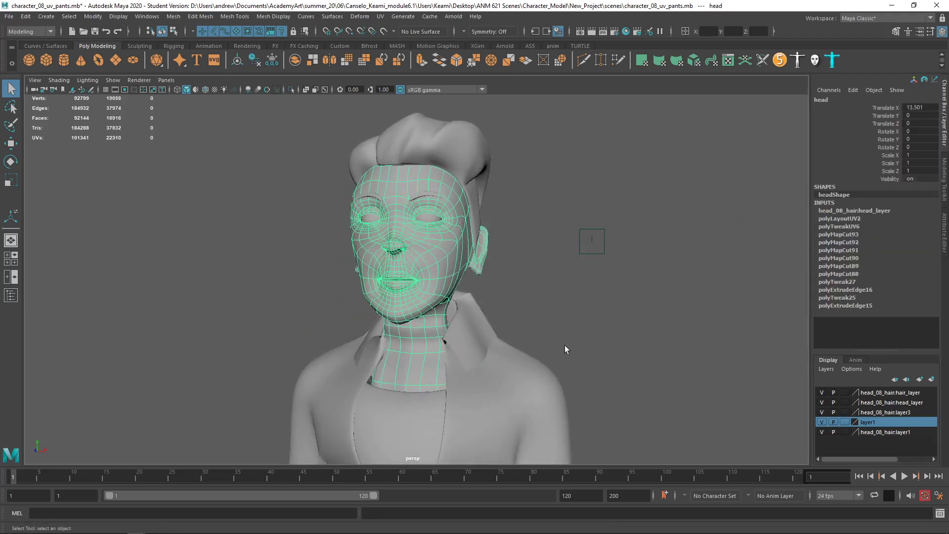
pyautogui.click(602, 349)
pyautogui.moveTo(486, 345)
pyautogui.keyDown('alt'); pyautogui.mouseDown()
pyautogui.moveTo(576, 347)
pyautogui.moveTo(503, 340)
pyautogui.mouseUp(); pyautogui.keyUp('alt')
# Inspect the jacket, ankles and shoes up close, and look over the whole character with the left shoe selected
pyautogui.click(488, 316)
pyautogui.click(559, 330)
pyautogui.click(396, 351)
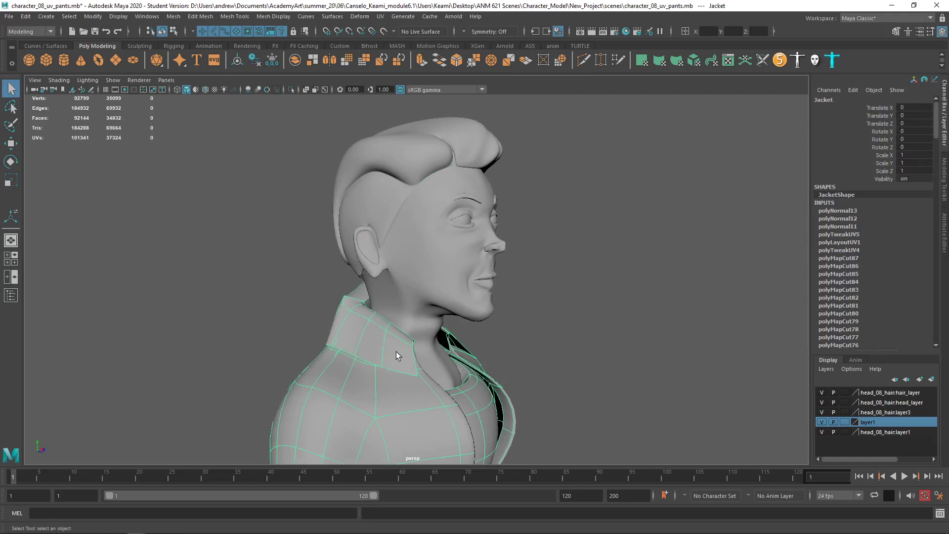
pyautogui.press('f')
pyautogui.keyDown('alt'); pyautogui.moveTo(376, 361); pyautogui.dragTo(476, 384); pyautogui.keyUp('alt')
pyautogui.click(533, 381)
pyautogui.click(411, 383)
pyautogui.press('f')
pyautogui.click(424, 447)
pyautogui.press('f')
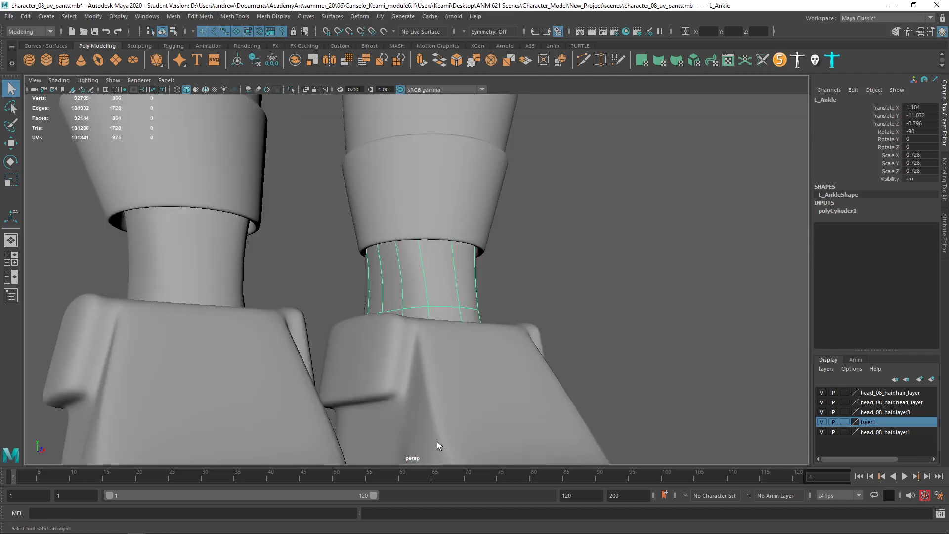
pyautogui.keyDown('alt'); pyautogui.moveTo(437, 436); pyautogui.dragTo(382, 209); pyautogui.keyUp('alt')
pyautogui.keyDown('alt'); pyautogui.moveTo(474, 210); pyautogui.dragTo(381, 197, button='right'); pyautogui.keyUp('alt')
pyautogui.keyDown('alt'); pyautogui.moveTo(381, 198); pyautogui.dragTo(390, 348, button='middle'); pyautogui.keyUp('alt')
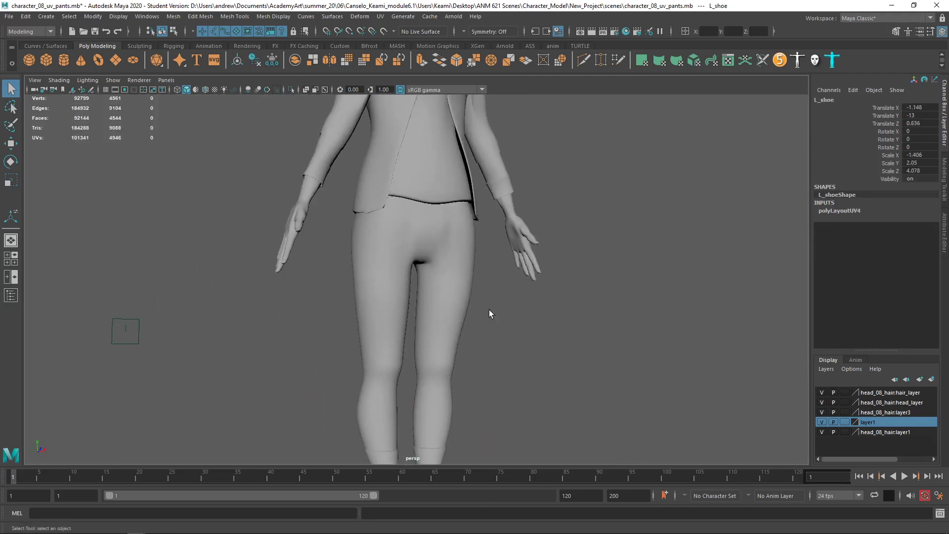
pyautogui.keyDown('alt'); pyautogui.moveTo(510, 278); pyautogui.dragTo(333, 252, button='right'); pyautogui.keyUp('alt')
pyautogui.keyDown('alt'); pyautogui.moveTo(396, 251); pyautogui.dragTo(403, 292, button='middle'); pyautogui.keyUp('alt')
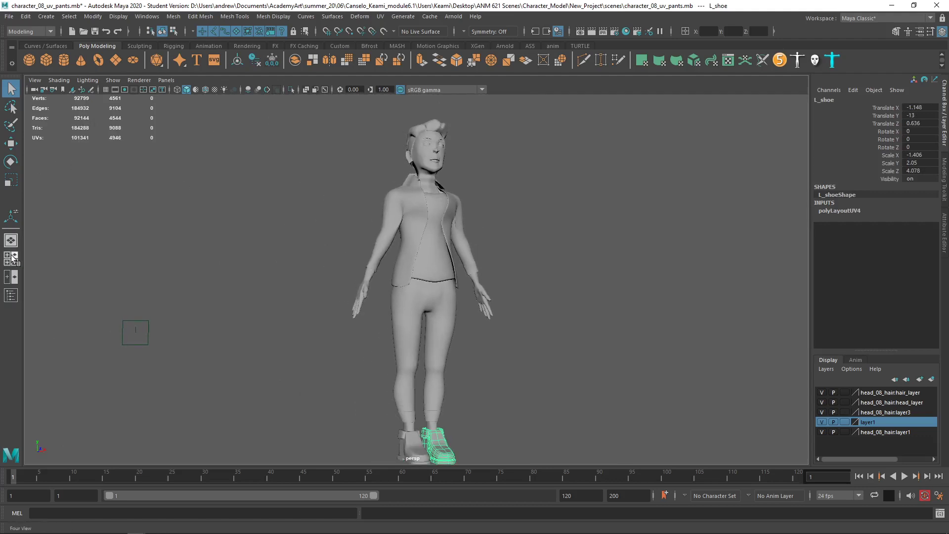
# Switch to a two-pane layout with the UV Editor beside the perspective view
pyautogui.click(11, 277)
pyautogui.click(168, 80)
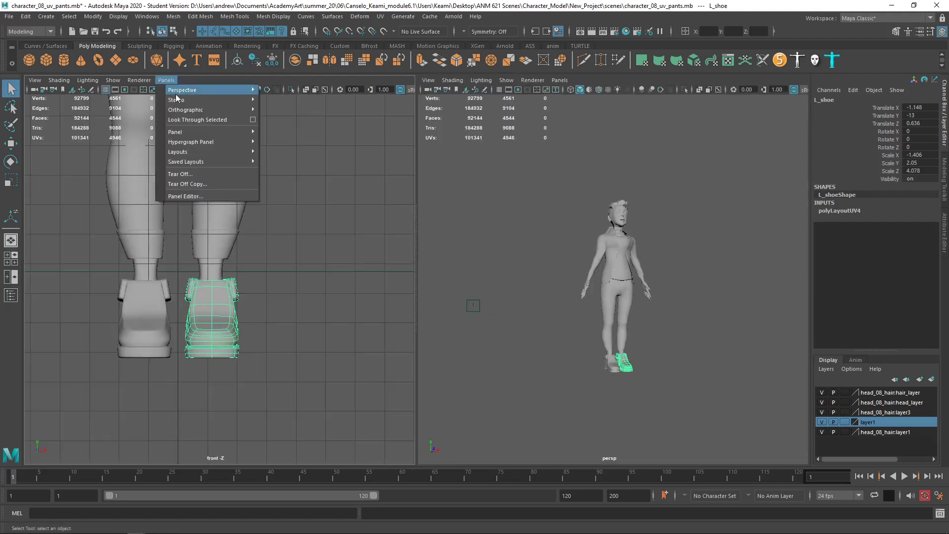
pyautogui.moveTo(211, 132)
pyautogui.click(303, 344)
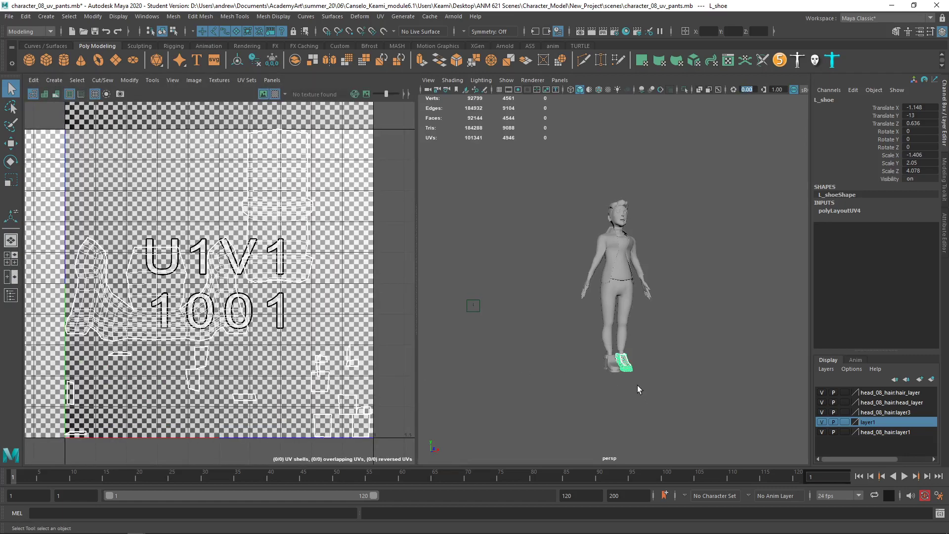
# Select the right shoe and check how the checker pattern is distributed across its surface
pyautogui.press('f')
pyautogui.keyDown('alt'); pyautogui.moveTo(636, 385); pyautogui.dragTo(638, 380); pyautogui.keyUp('alt')
pyautogui.click(461, 300)
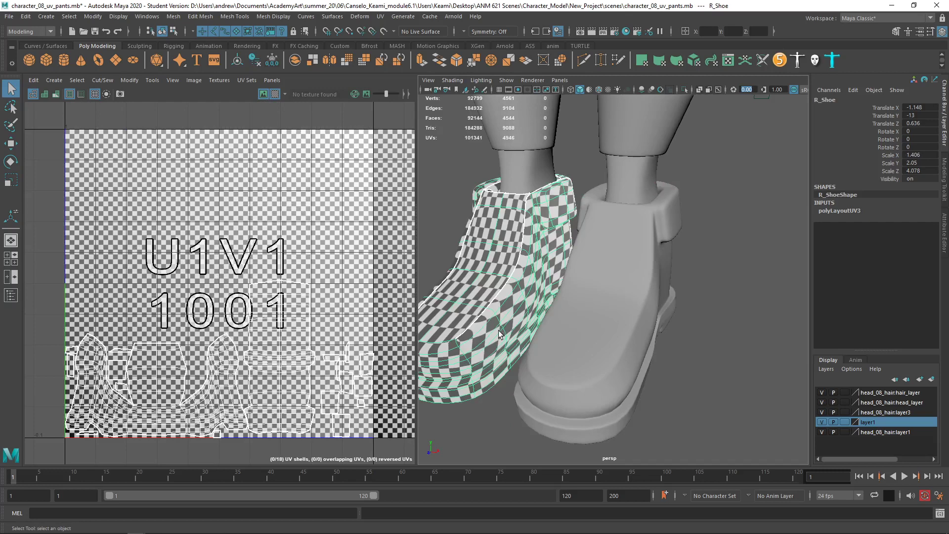
pyautogui.keyDown('alt'); pyautogui.moveTo(497, 331); pyautogui.dragTo(512, 325); pyautogui.keyUp('alt')
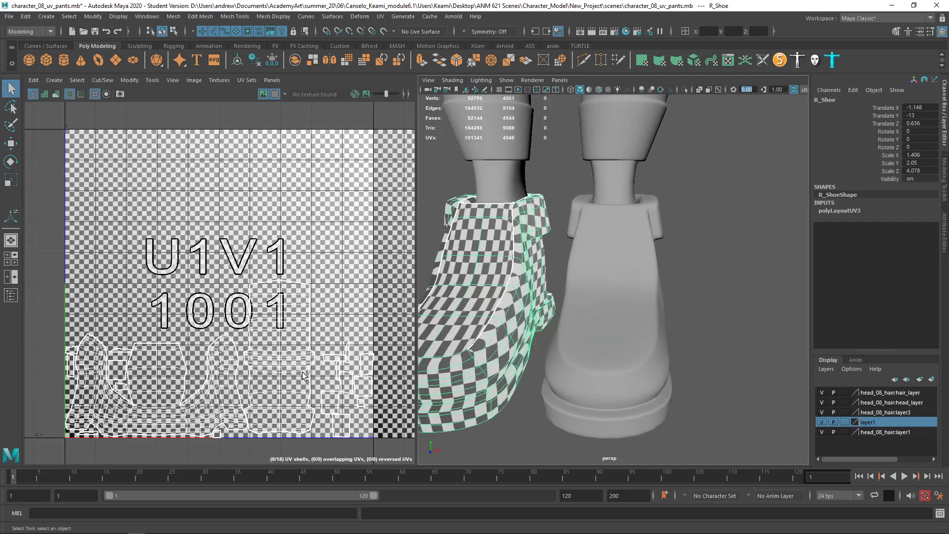
pyautogui.keyDown('alt'); pyautogui.moveTo(461, 356); pyautogui.dragTo(495, 287); pyautogui.keyUp('alt')
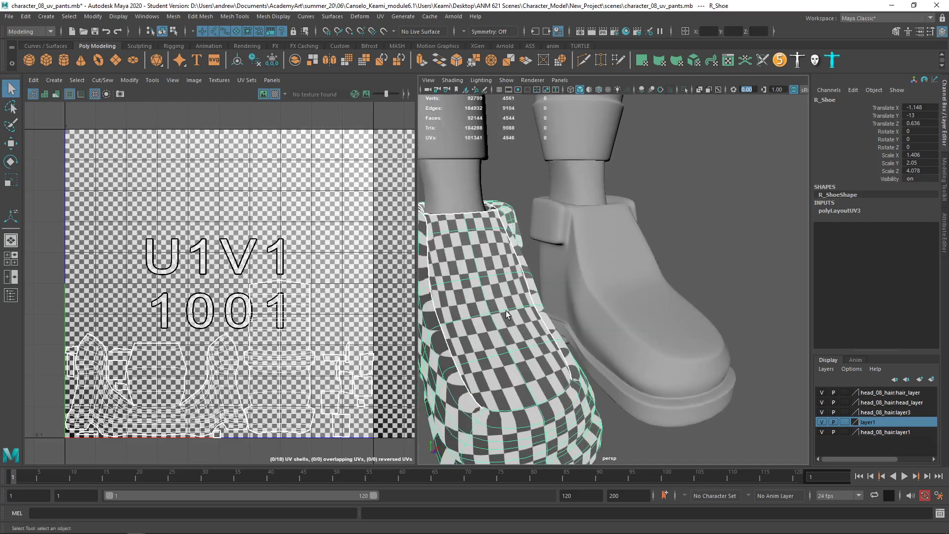
# Turn off the UV checker map display and isolate the right shoe in the perspective view
pyautogui.click(275, 94)
pyautogui.scroll(-4, 494, 301)
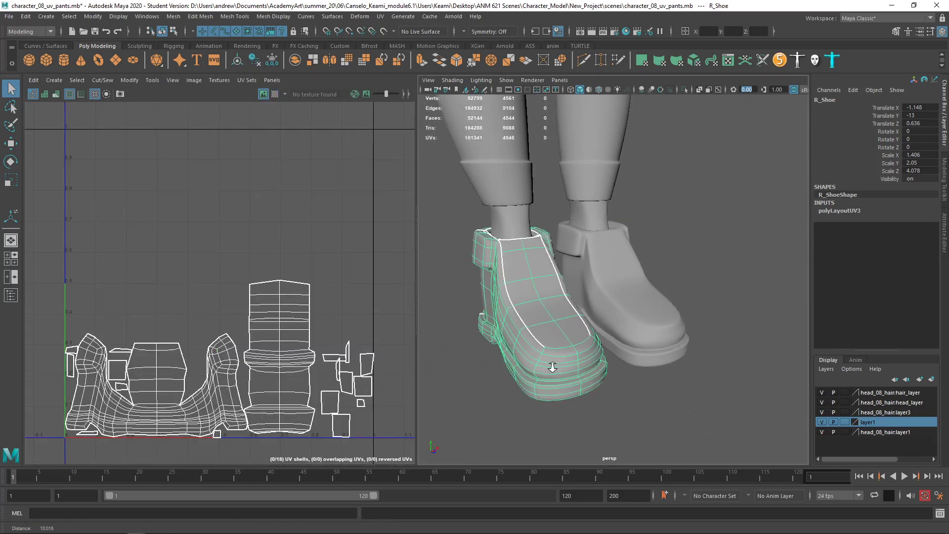
pyautogui.keyDown('alt'); pyautogui.moveTo(548, 389); pyautogui.dragTo(605, 411); pyautogui.keyUp('alt')
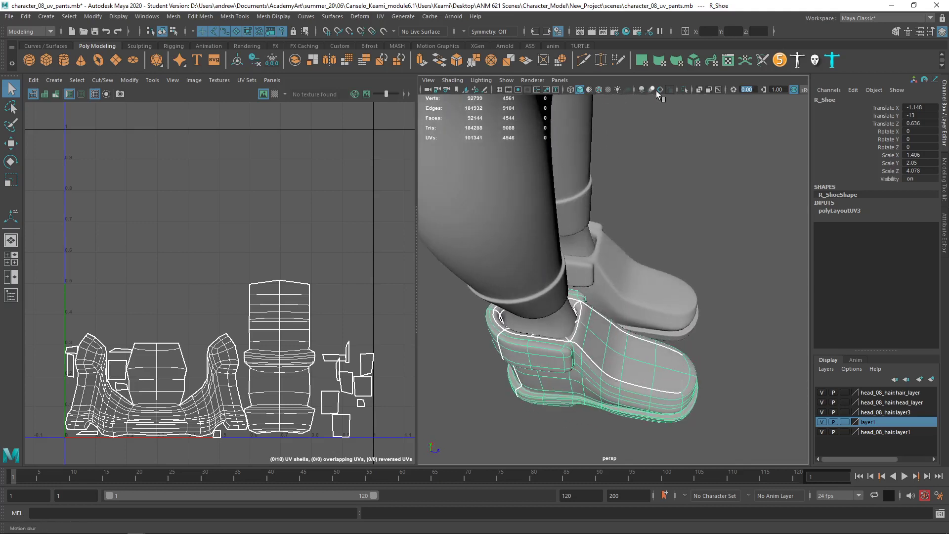
pyautogui.click(682, 89)
pyautogui.keyDown('alt'); pyautogui.moveTo(568, 269); pyautogui.dragTo(556, 364); pyautogui.keyUp('alt')
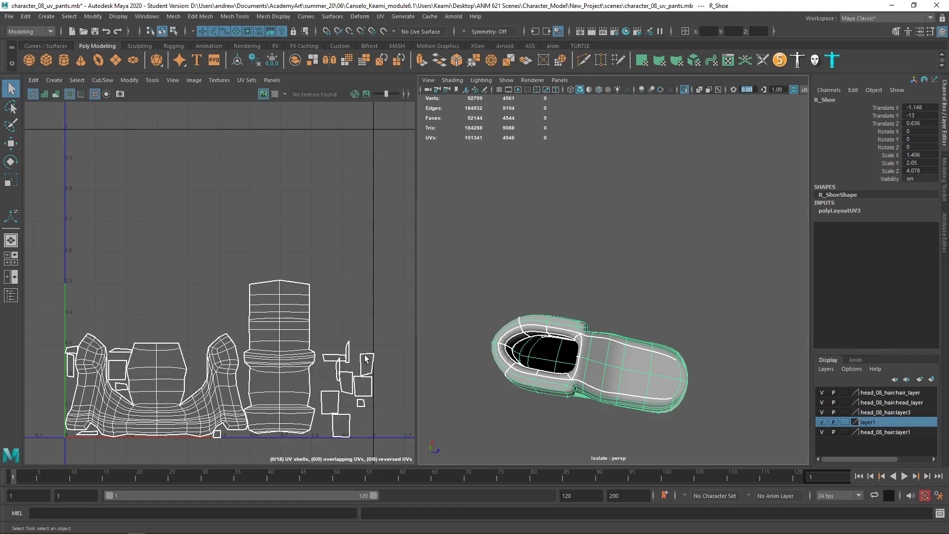
# Select the faces of the small scattered UV shells to locate them around the shoe's opening
pyautogui.rightClick(342, 375)
pyautogui.click(340, 401)
pyautogui.moveTo(319, 360); pyautogui.dragTo(392, 453)
pyautogui.keyDown('alt'); pyautogui.moveTo(508, 371); pyautogui.dragTo(490, 362); pyautogui.keyUp('alt')
pyautogui.scroll(10, 477, 331)
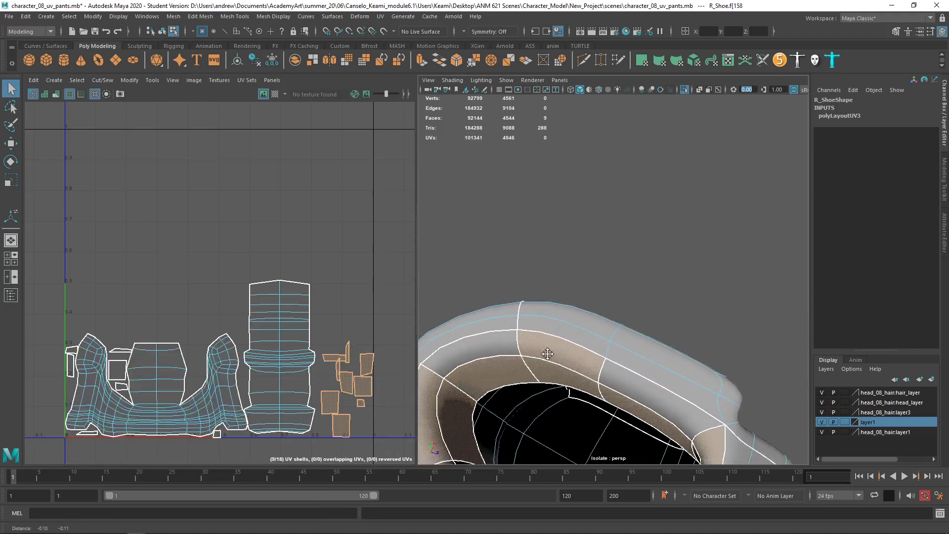
pyautogui.moveTo(525, 342); pyautogui.dragTo(525, 279, button='right')
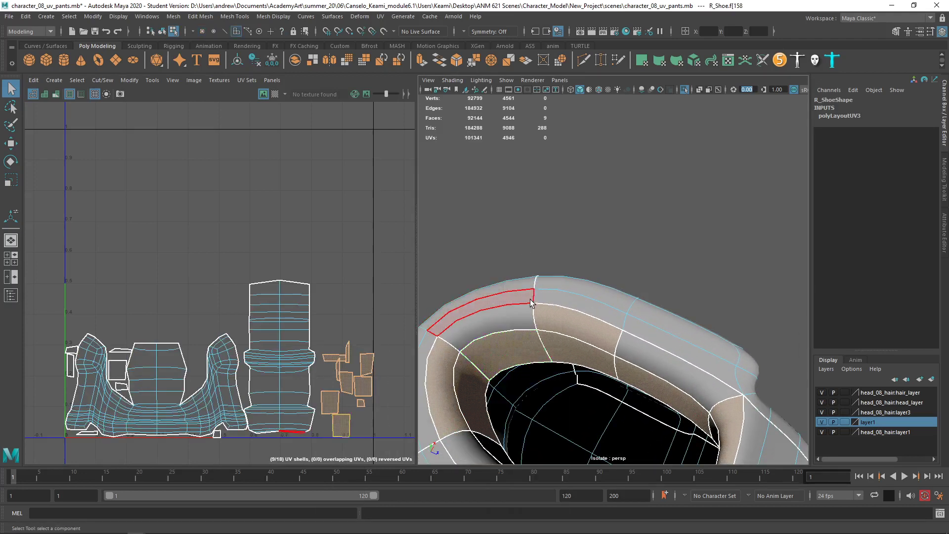
pyautogui.click(535, 343)
pyautogui.click(544, 342)
pyautogui.moveTo(545, 343); pyautogui.dragTo(529, 222, button='right')
pyautogui.click(546, 343)
pyautogui.press('w')
pyautogui.press('w')
pyautogui.moveTo(555, 340); pyautogui.dragTo(519, 328)
pyautogui.hotkey('ctrl', 'z')
pyautogui.click(372, 356)
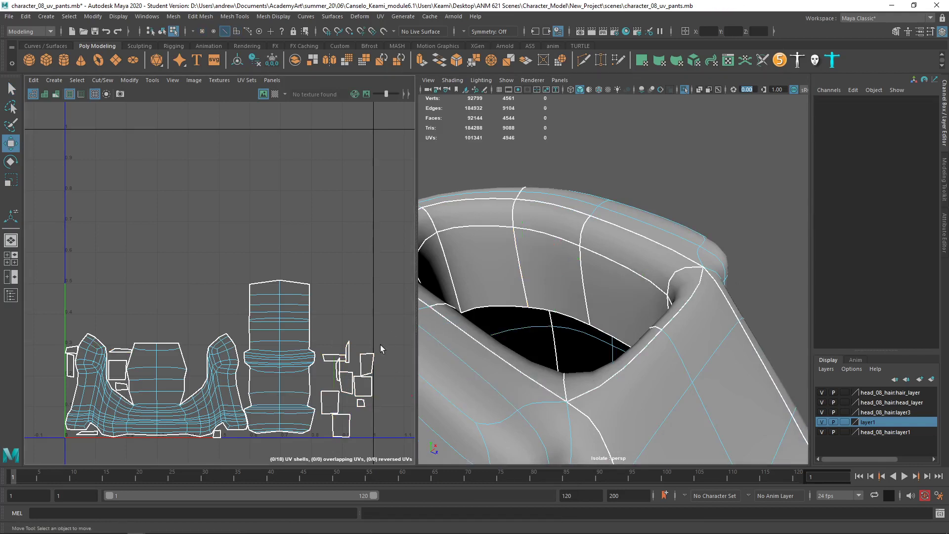
# Select the edges of the small scattered UV shells and join them with Move and Sew
pyautogui.moveTo(351, 388); pyautogui.dragTo(334, 342, button='right')
pyautogui.moveTo(331, 337); pyautogui.dragTo(380, 449)
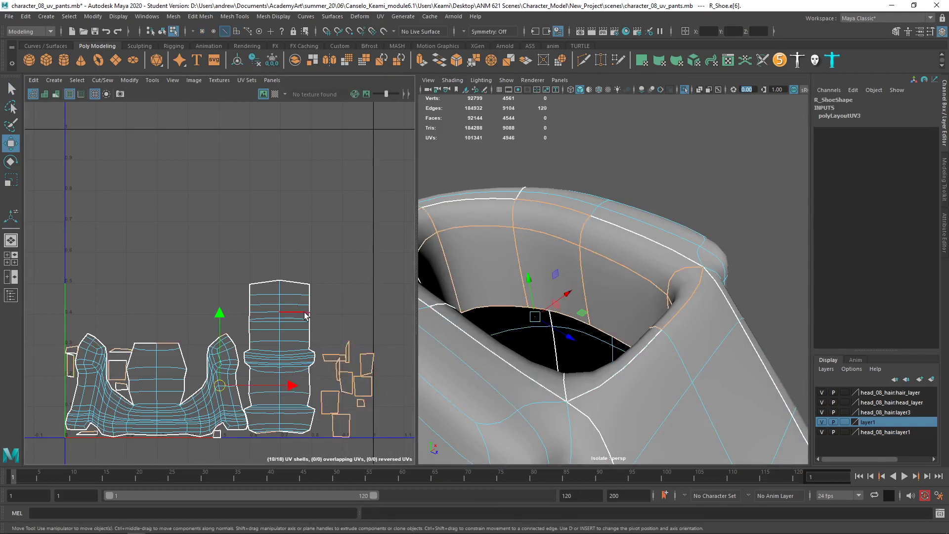
pyautogui.click(103, 81)
pyautogui.click(119, 175)
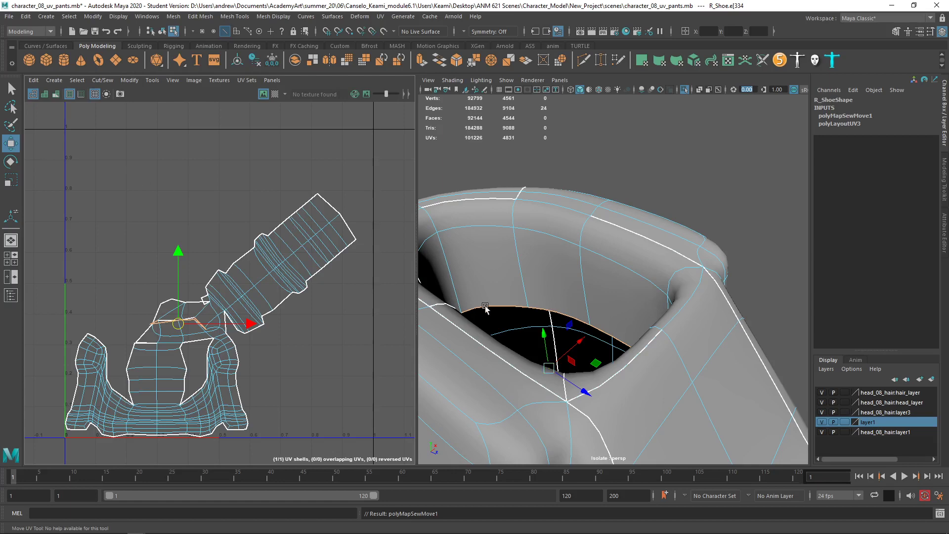
# Select the remaining open seam edges on the inner lining of the shoe's opening and join them with Move and Sew
pyautogui.keyDown('alt'); pyautogui.moveTo(592, 311); pyautogui.dragTo(477, 338); pyautogui.keyUp('alt')
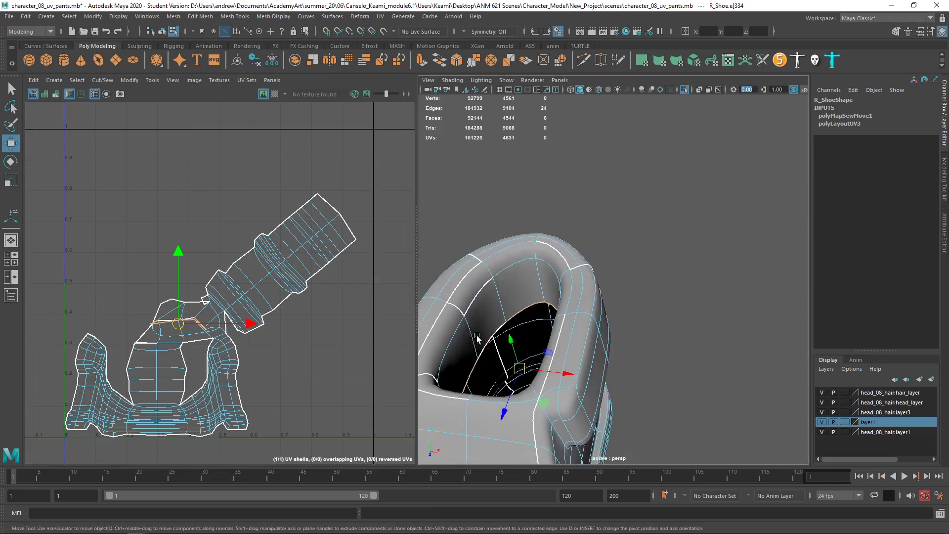
pyautogui.click(456, 308)
pyautogui.keyDown('shift'); pyautogui.click(484, 286); pyautogui.keyUp('shift')
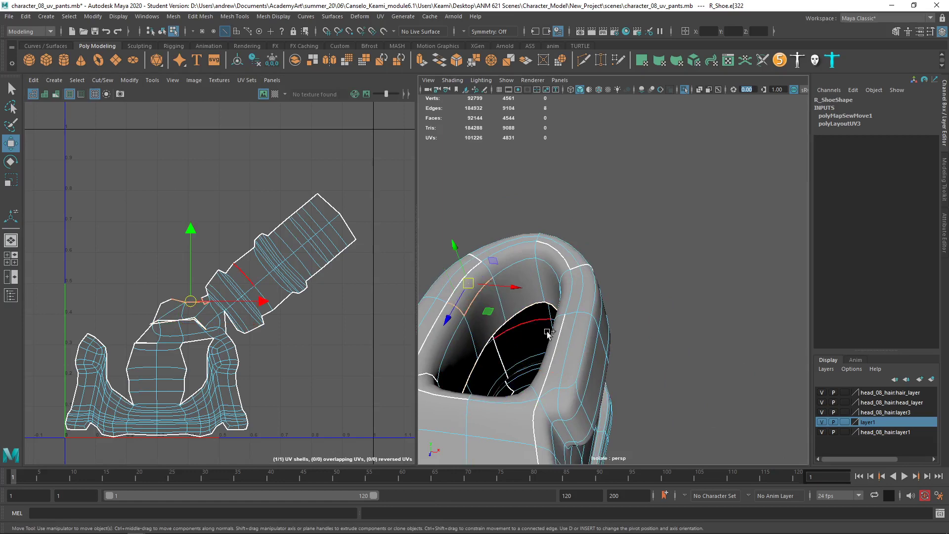
pyautogui.keyDown('alt'); pyautogui.moveTo(560, 289); pyautogui.dragTo(593, 326); pyautogui.keyUp('alt')
pyautogui.keyDown('shift'); pyautogui.click(587, 280); pyautogui.keyUp('shift')
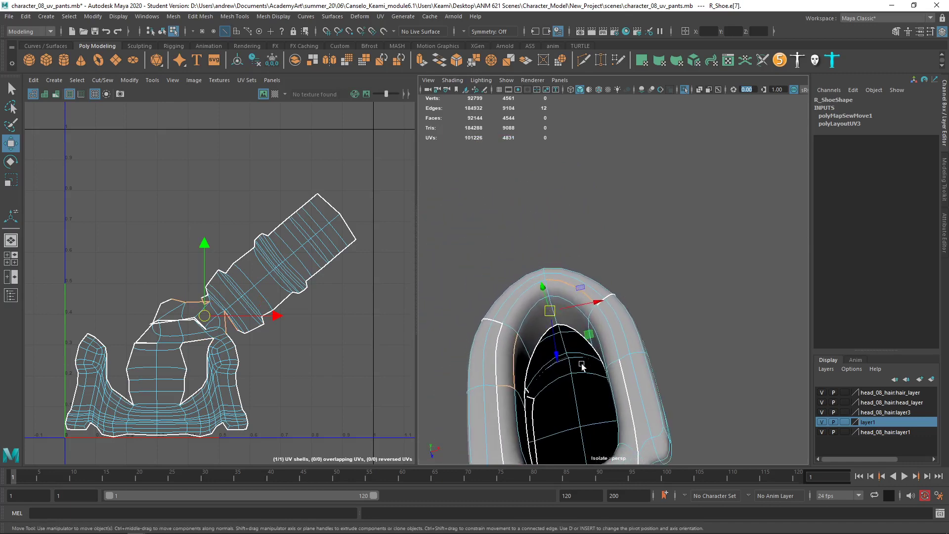
pyautogui.moveTo(576, 365)
pyautogui.keyDown('alt'); pyautogui.mouseDown()
pyautogui.moveTo(497, 362)
pyautogui.moveTo(576, 356)
pyautogui.mouseUp(); pyautogui.keyUp('alt')
pyautogui.click(625, 356)
pyautogui.click(513, 342)
pyautogui.press('q')
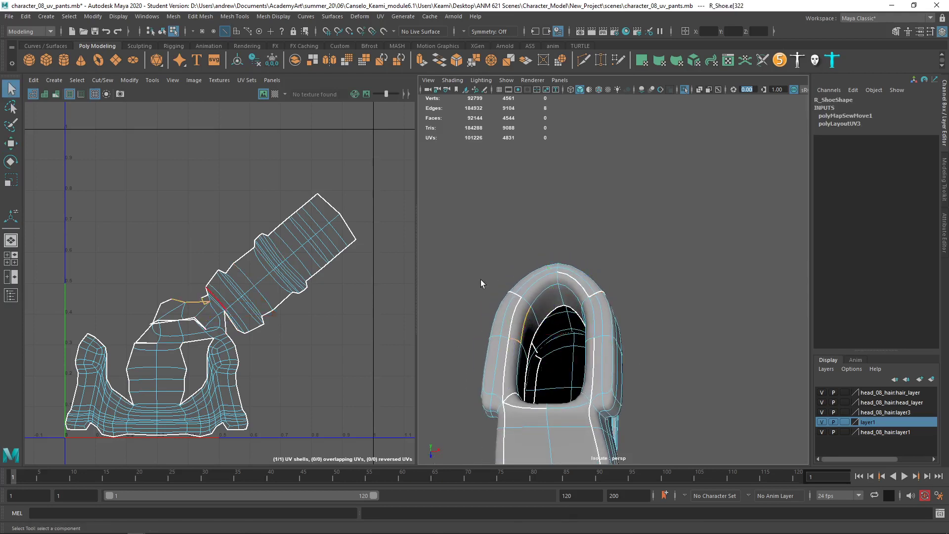
pyautogui.click(102, 80)
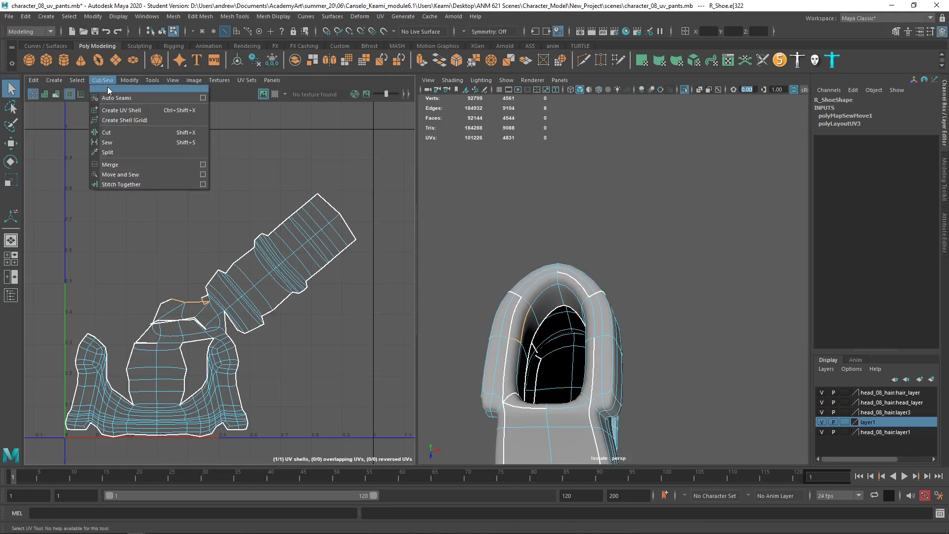
pyautogui.click(131, 175)
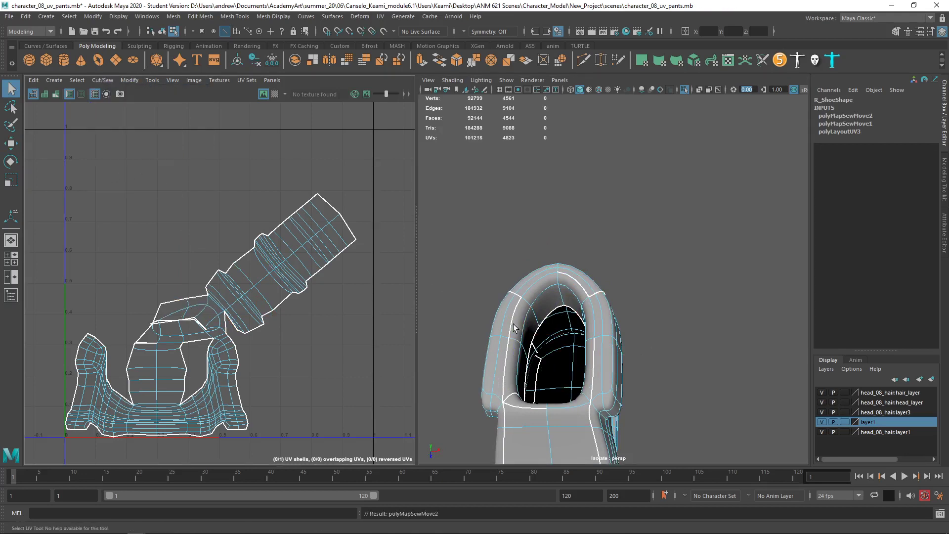
# Cut the UVs along the edge loop around the rim of the shoe's opening
pyautogui.keyDown('alt'); pyautogui.moveTo(513, 326); pyautogui.dragTo(523, 318); pyautogui.keyUp('alt')
pyautogui.click(533, 289)
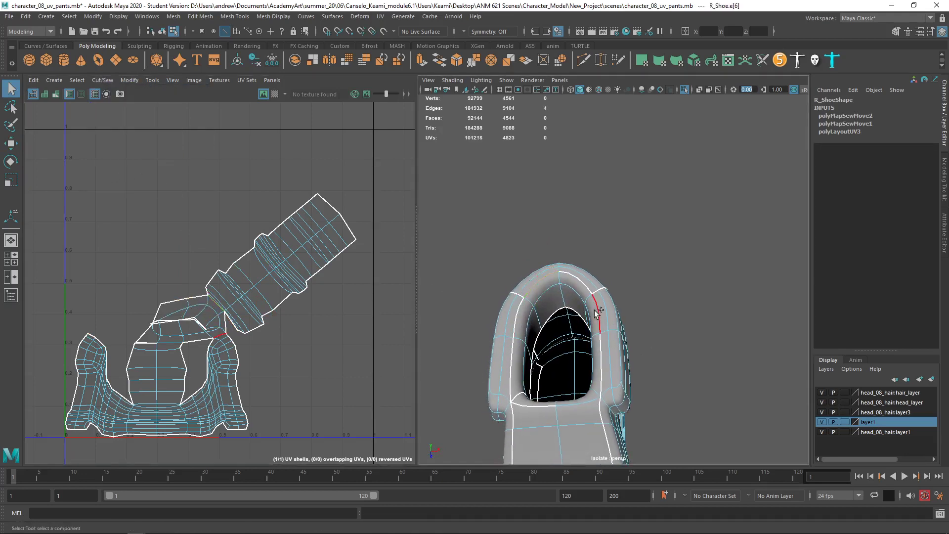
pyautogui.click(97, 80)
pyautogui.click(110, 133)
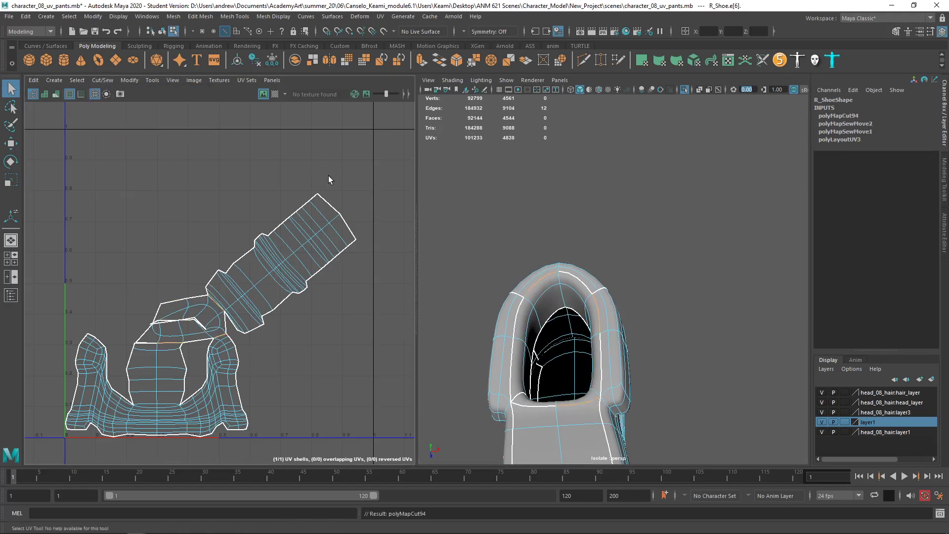
# Select the inner lining's UV shell, unfold it and move it to empty space above the other shells
pyautogui.click(560, 291)
pyautogui.moveTo(557, 287); pyautogui.dragTo(602, 279, button='right')
pyautogui.click(567, 307)
pyautogui.click(218, 95)
pyautogui.hotkey('ctrl', 'u')
pyautogui.press('w')
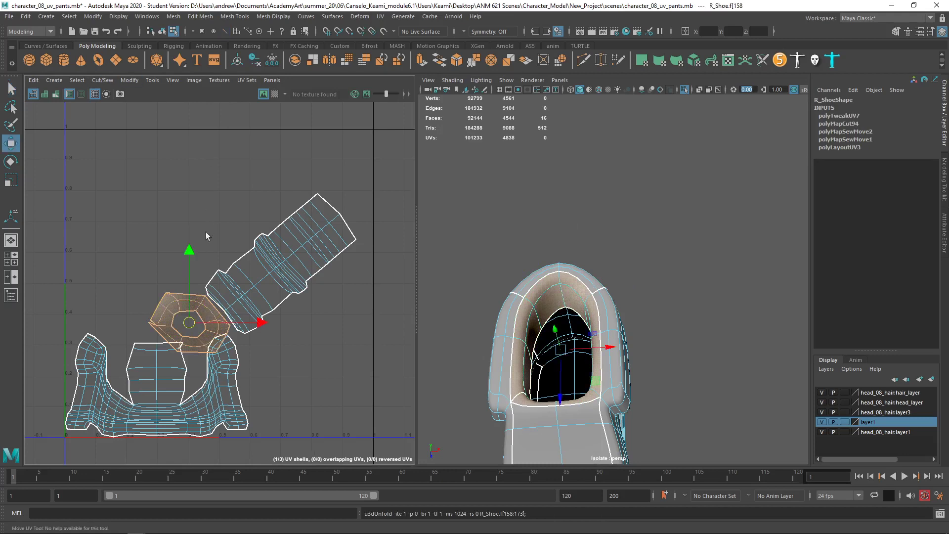
pyautogui.moveTo(234, 323); pyautogui.dragTo(206, 262, button='middle')
# Cut a UV seam across the inner lining at the back centre of the shoe's opening
pyautogui.moveTo(564, 253); pyautogui.dragTo(564, 229, button='right')
pyautogui.click(560, 277)
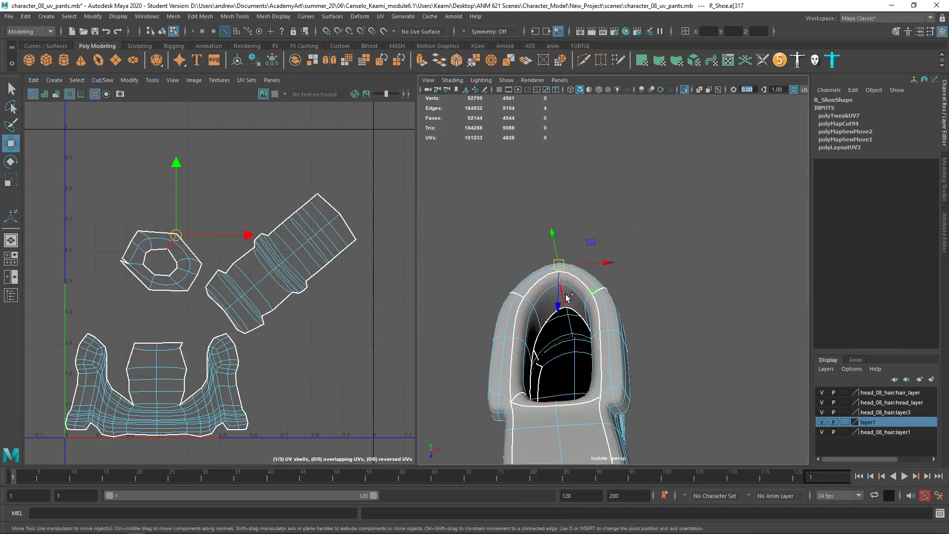
pyautogui.keyDown('shift'); pyautogui.click(565, 298); pyautogui.keyUp('shift')
pyautogui.click(172, 93)
pyautogui.hotkey('shift', 'x')
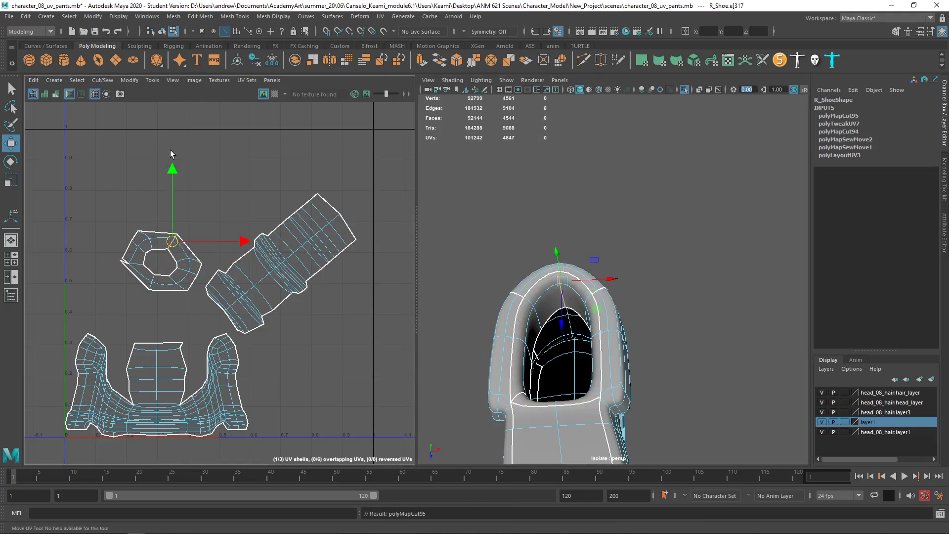
# Unfold the inner lining's ring-shaped UV shell into a strip and clear the selection
pyautogui.moveTo(174, 241); pyautogui.dragTo(146, 229, button='right')
pyautogui.click(146, 244)
pyautogui.hotkey('ctrl', 'u')
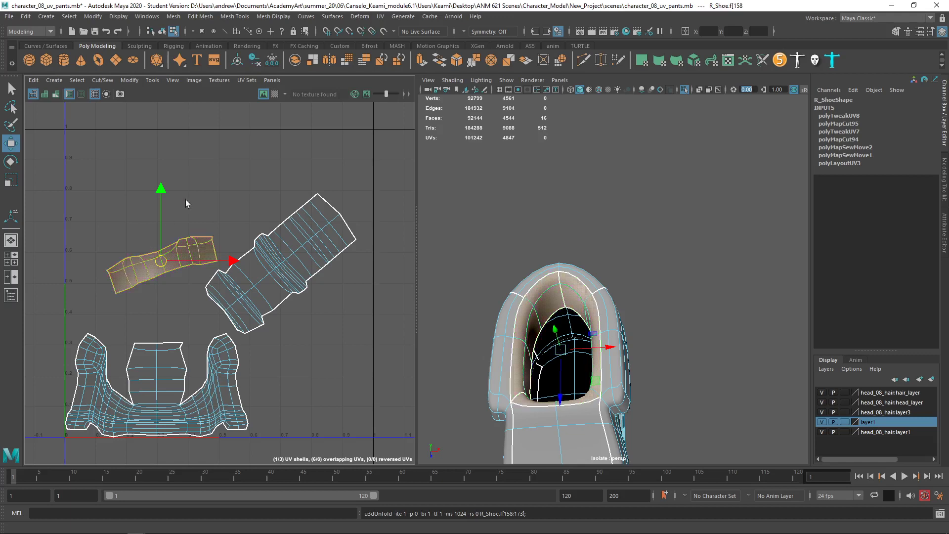
pyautogui.click(606, 204)
pyautogui.keyDown('alt'); pyautogui.moveTo(581, 219); pyautogui.dragTo(612, 231); pyautogui.keyUp('alt')
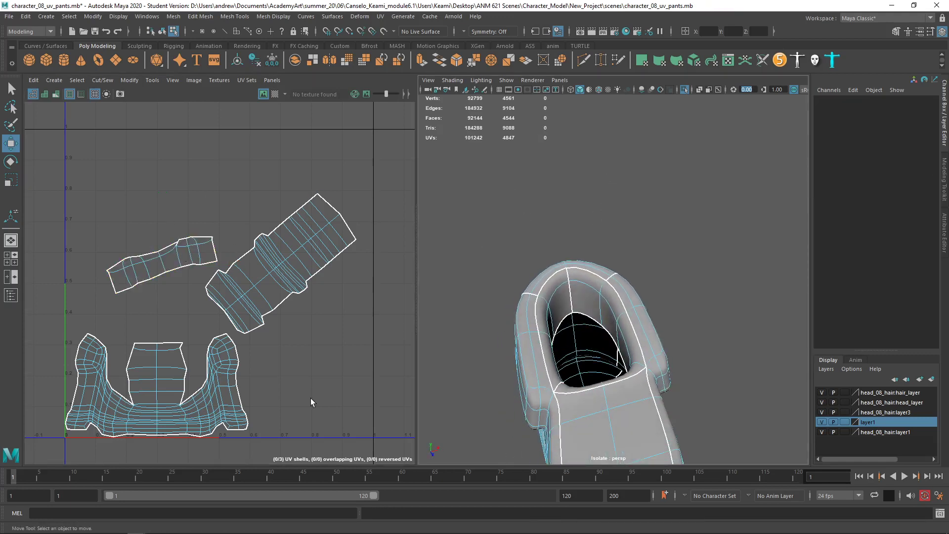
# Cut the UVs along the edge loop at the toe end of the shoe's front panel
pyautogui.keyDown('alt'); pyautogui.moveTo(646, 267); pyautogui.dragTo(613, 265); pyautogui.keyUp('alt')
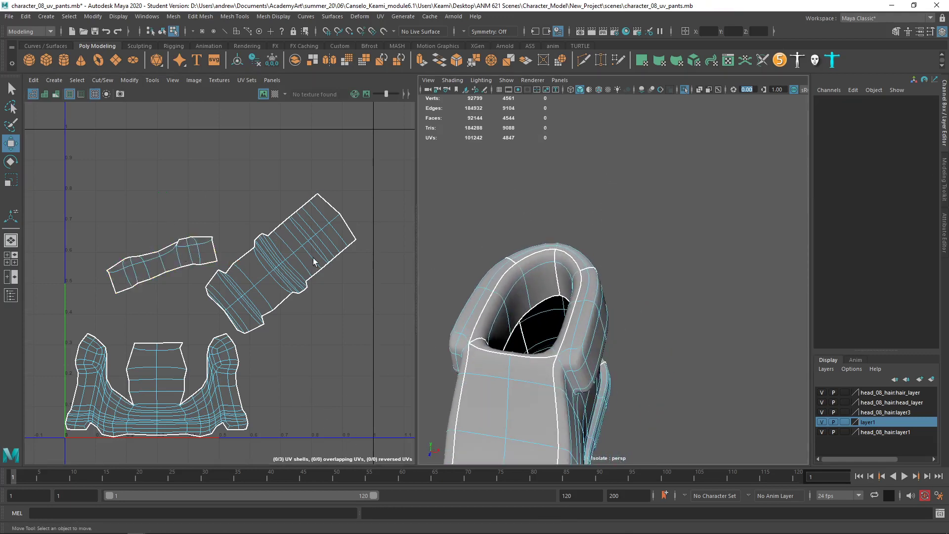
pyautogui.keyDown('alt'); pyautogui.moveTo(612, 350); pyautogui.dragTo(623, 303); pyautogui.keyUp('alt')
pyautogui.keyDown('alt'); pyautogui.moveTo(622, 303); pyautogui.dragTo(528, 308, button='right'); pyautogui.keyUp('alt')
pyautogui.keyDown('alt'); pyautogui.moveTo(528, 308); pyautogui.dragTo(555, 326); pyautogui.keyUp('alt')
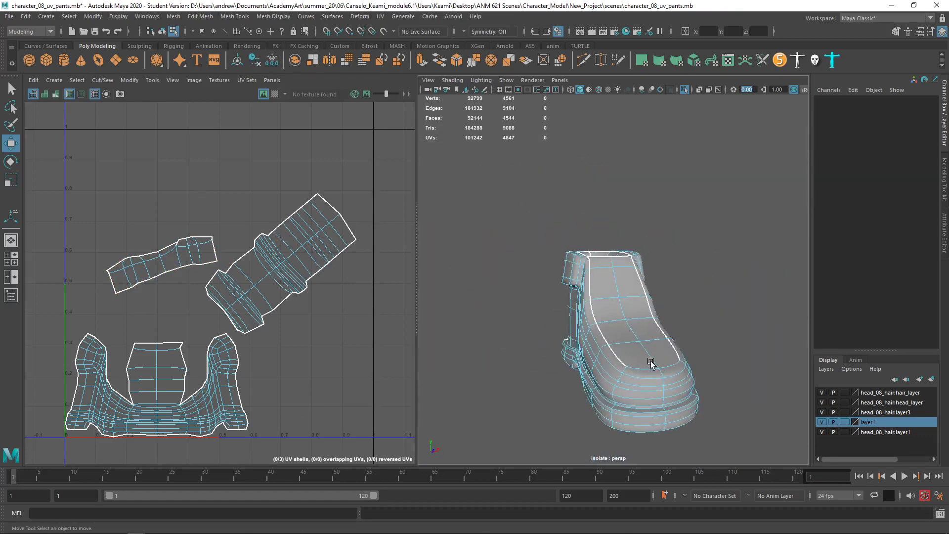
pyautogui.moveTo(634, 374); pyautogui.dragTo(633, 224, button='right')
pyautogui.keyDown('alt'); pyautogui.moveTo(719, 366); pyautogui.dragTo(720, 378); pyautogui.keyUp('alt')
pyautogui.doubleClick(636, 403)
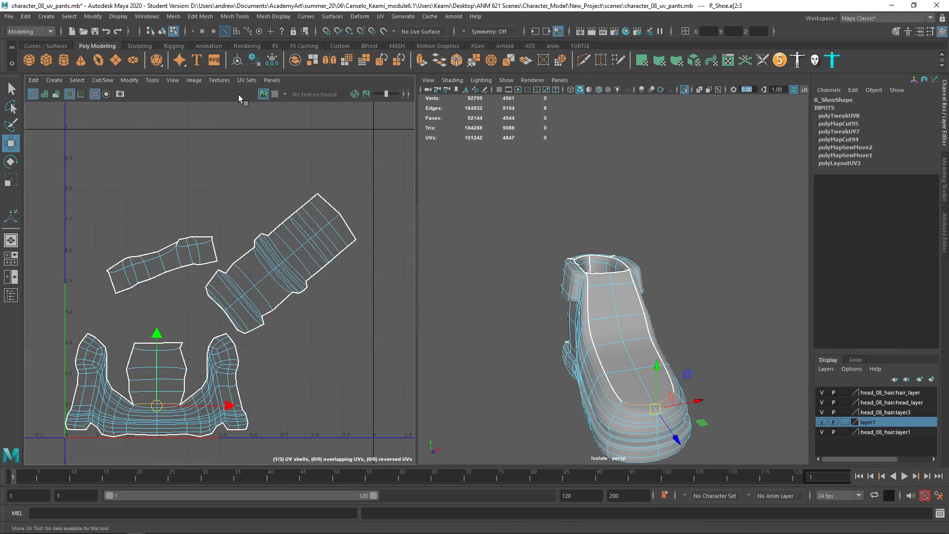
pyautogui.click(314, 321)
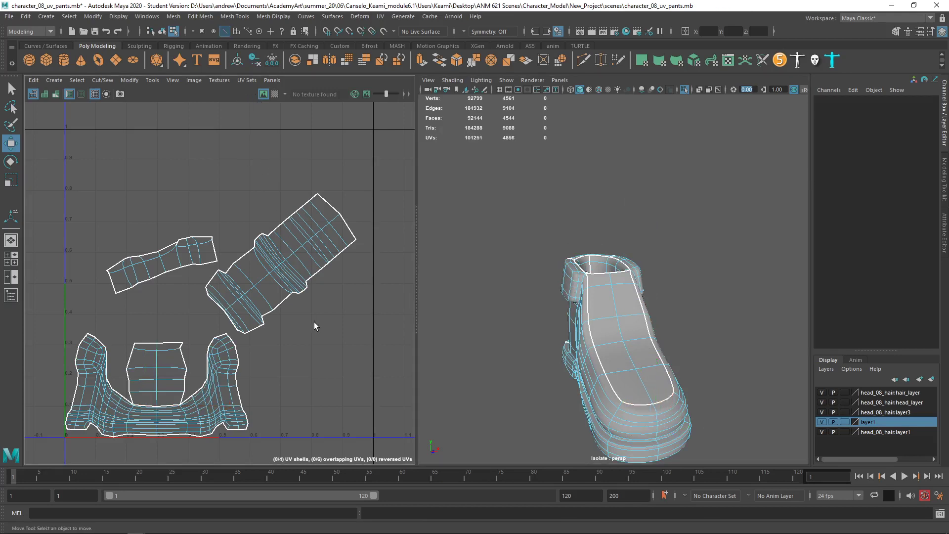
# Unfold the front panel's separate UV shell and move it up, clear of the surrounding U-shaped shell
pyautogui.rightClick(177, 368)
pyautogui.click(141, 352)
pyautogui.click(164, 359)
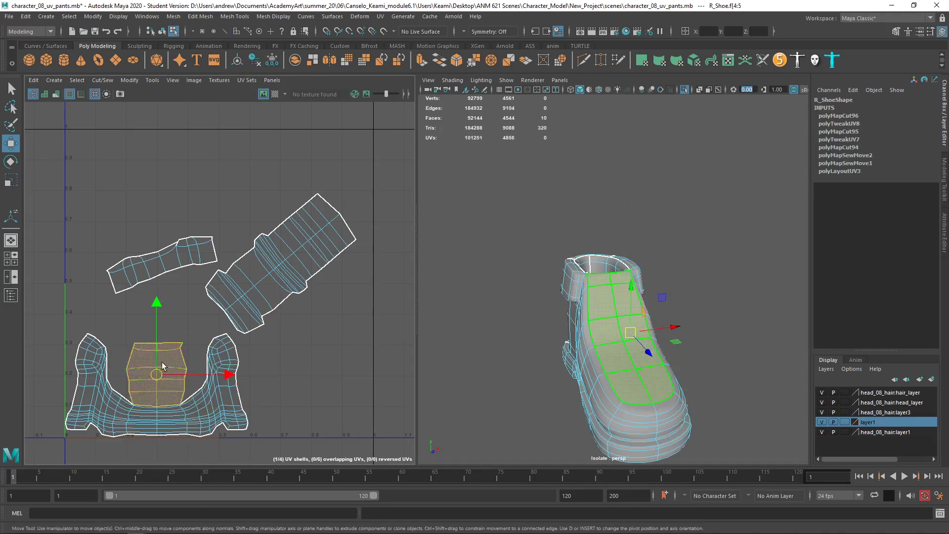
pyautogui.hotkey('ctrl', 'u')
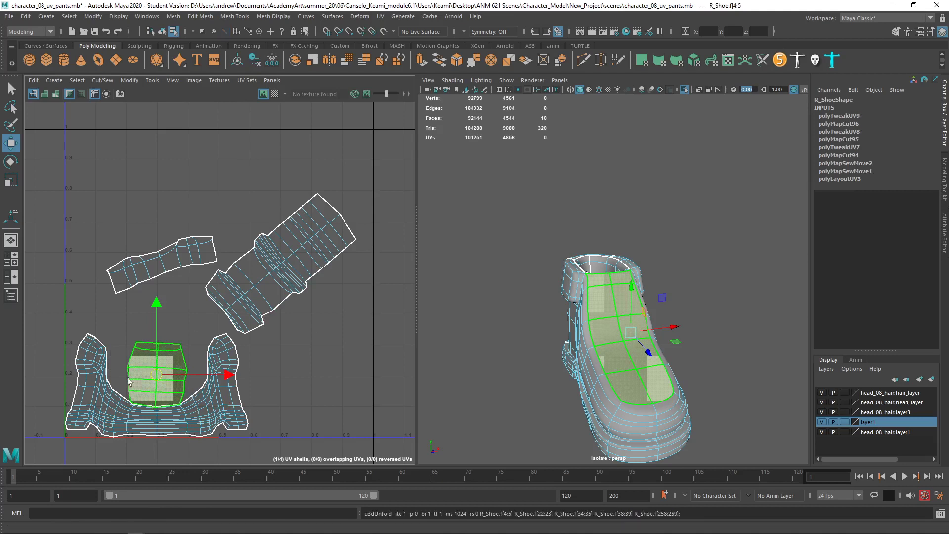
pyautogui.moveTo(150, 369); pyautogui.dragTo(150, 330)
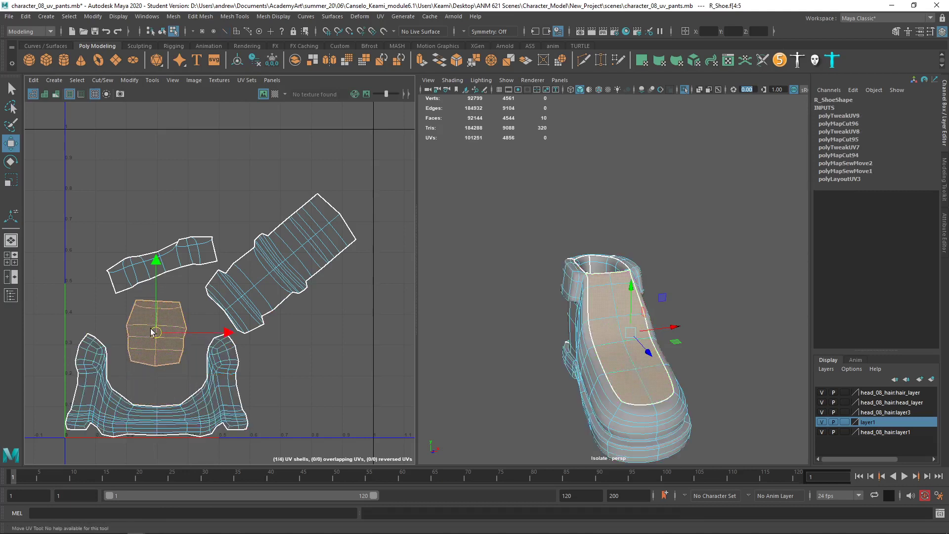
# Undo the front panel's UV move, unfold and toe-end seam cut, and clear the selection
pyautogui.click(533, 297)
pyautogui.keyDown('alt'); pyautogui.moveTo(546, 337); pyautogui.dragTo(471, 327); pyautogui.keyUp('alt')
pyautogui.hotkey('ctrl', 'z')
pyautogui.hotkey('ctrl', 'z')
pyautogui.hotkey('ctrl', 'z')
pyautogui.hotkey('ctrl', 'z')
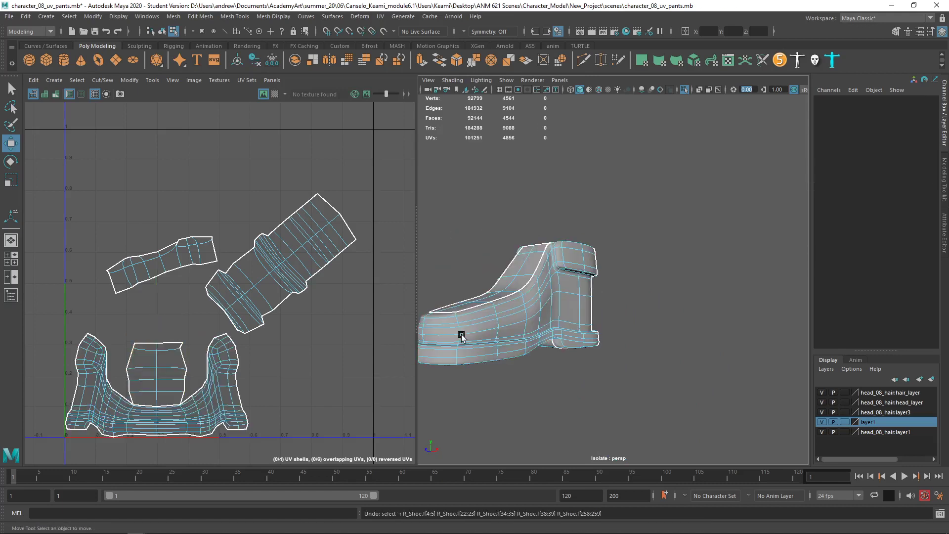
pyautogui.hotkey('ctrl', 'z')
pyautogui.hotkey('ctrl', 'z')
pyautogui.click(514, 400)
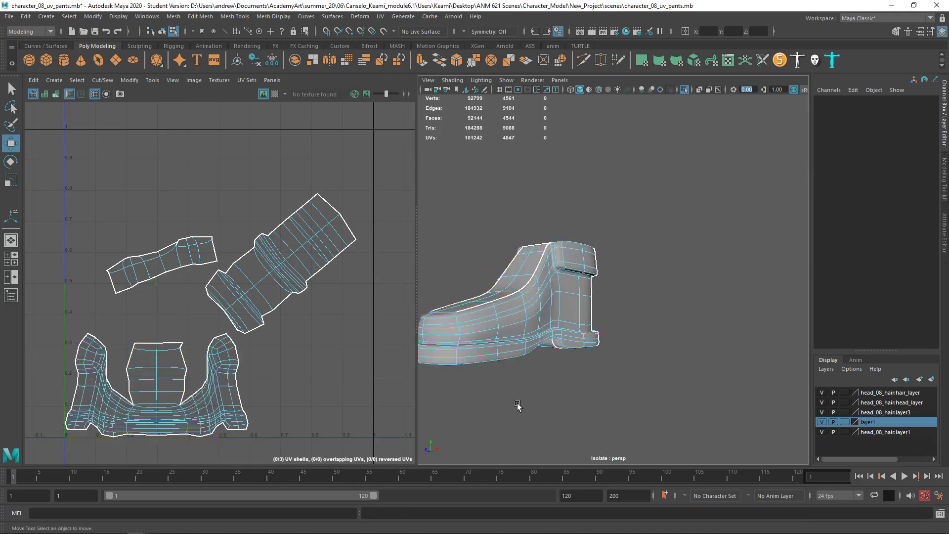
# Show the checker map on the shoe and check its texture distortion from the front and side
pyautogui.moveTo(514, 402)
pyautogui.keyDown('alt'); pyautogui.mouseDown()
pyautogui.moveTo(491, 389)
pyautogui.moveTo(524, 402)
pyautogui.mouseUp(); pyautogui.keyUp('alt')
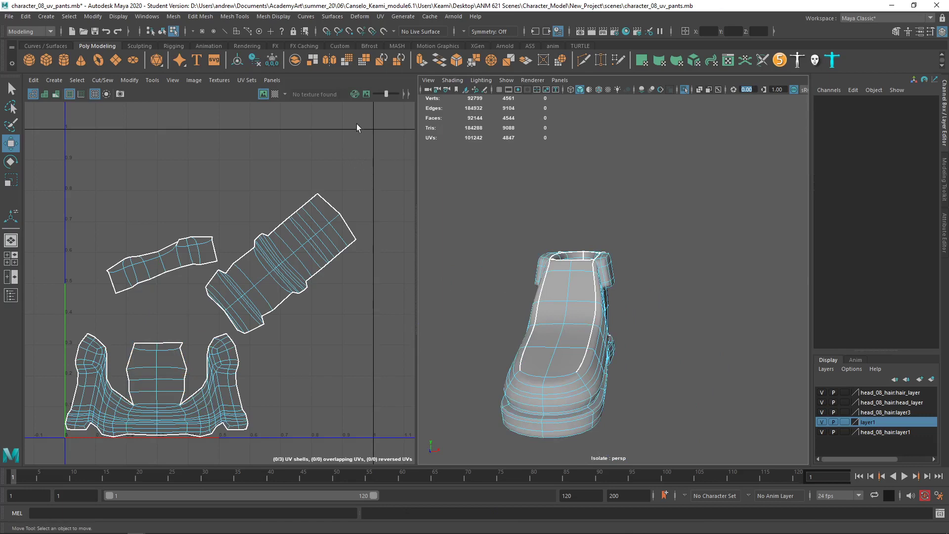
pyautogui.click(275, 94)
pyautogui.keyDown('alt'); pyautogui.moveTo(568, 277); pyautogui.dragTo(594, 261); pyautogui.keyUp('alt')
pyautogui.keyDown('alt'); pyautogui.moveTo(555, 377); pyautogui.dragTo(451, 296); pyautogui.keyUp('alt')
# Select the whole shoe object and lay out its UV shells within the 0 to 1 space
pyautogui.click(225, 96)
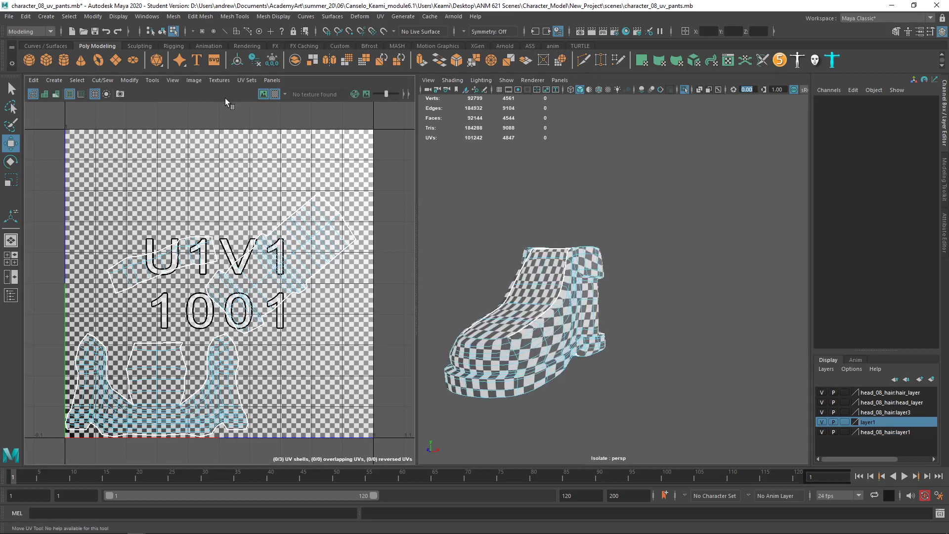
pyautogui.hotkey('ctrl', 'l')
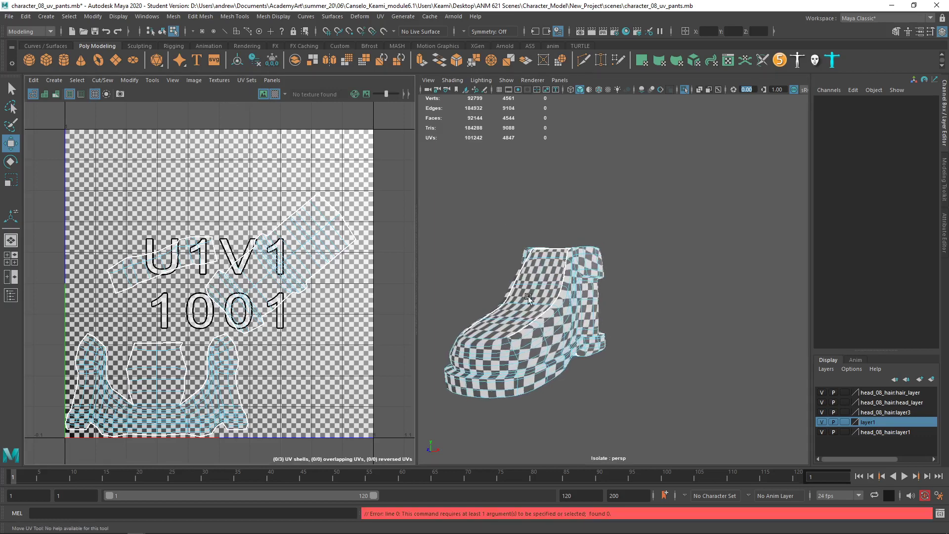
pyautogui.moveTo(529, 295); pyautogui.dragTo(544, 232, button='right')
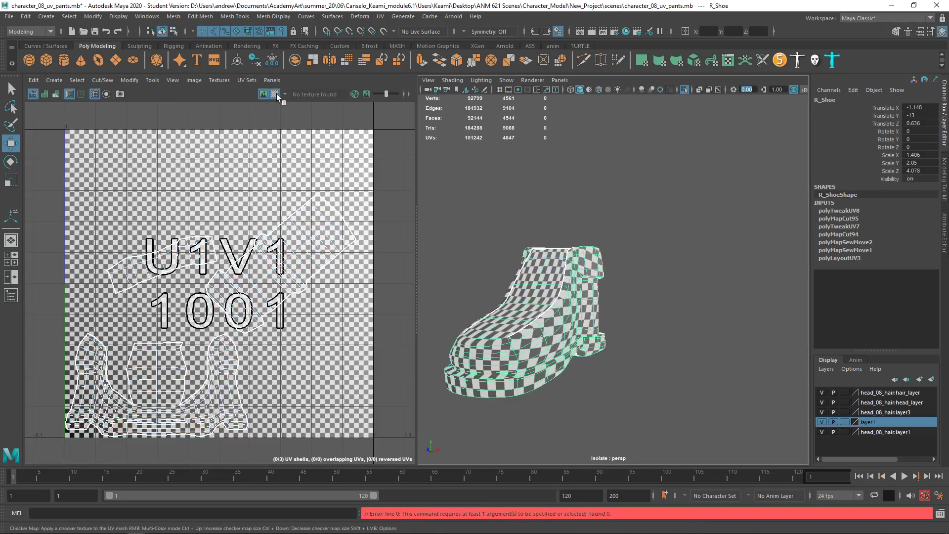
pyautogui.click(230, 91)
pyautogui.hotkey('ctrl', 'l')
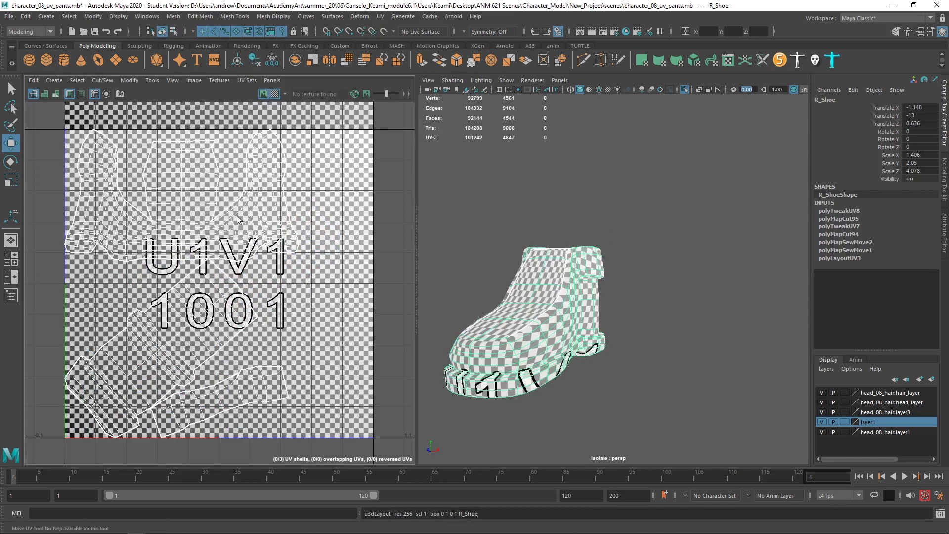
# Select all of the shoe's UV shells, scale them down slightly together and clear the selection
pyautogui.press('r')
pyautogui.moveTo(209, 212); pyautogui.dragTo(163, 196, button='right')
pyautogui.doubleClick(185, 234)
pyautogui.moveTo(182, 283); pyautogui.dragTo(181, 283)
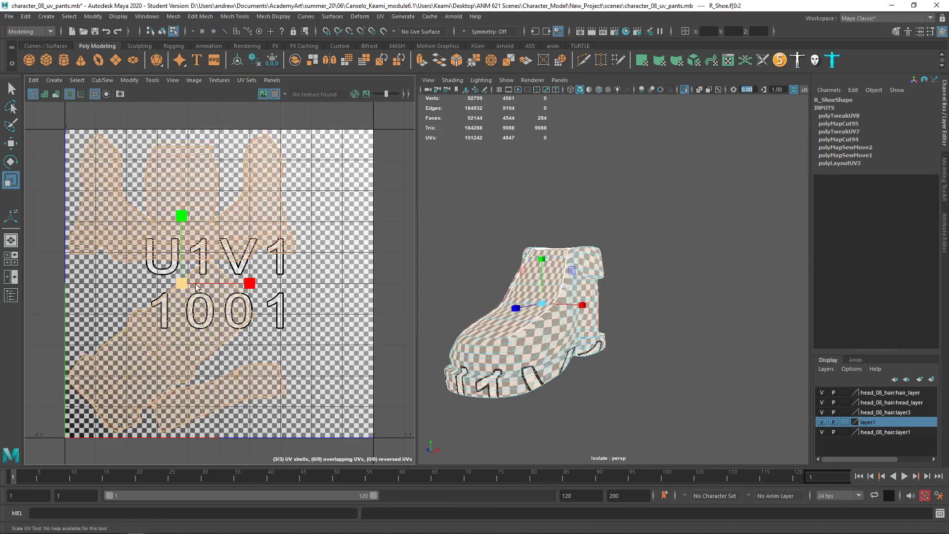
pyautogui.click(373, 288)
# Bring the full character back into view and review the checker pattern on the ankles and pants
pyautogui.keyDown('alt'); pyautogui.moveTo(553, 321); pyautogui.dragTo(600, 141); pyautogui.keyUp('alt')
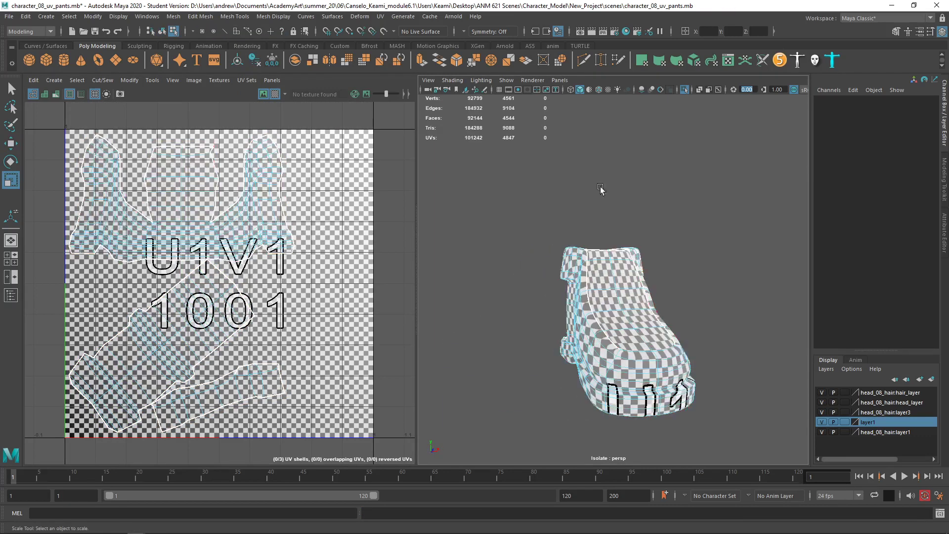
pyautogui.click(685, 89)
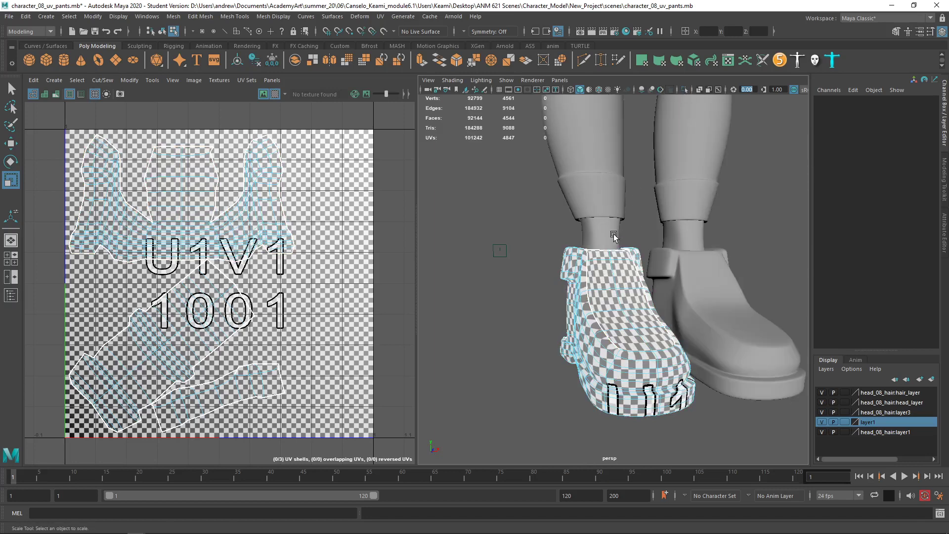
pyautogui.click(612, 235)
pyautogui.click(613, 215)
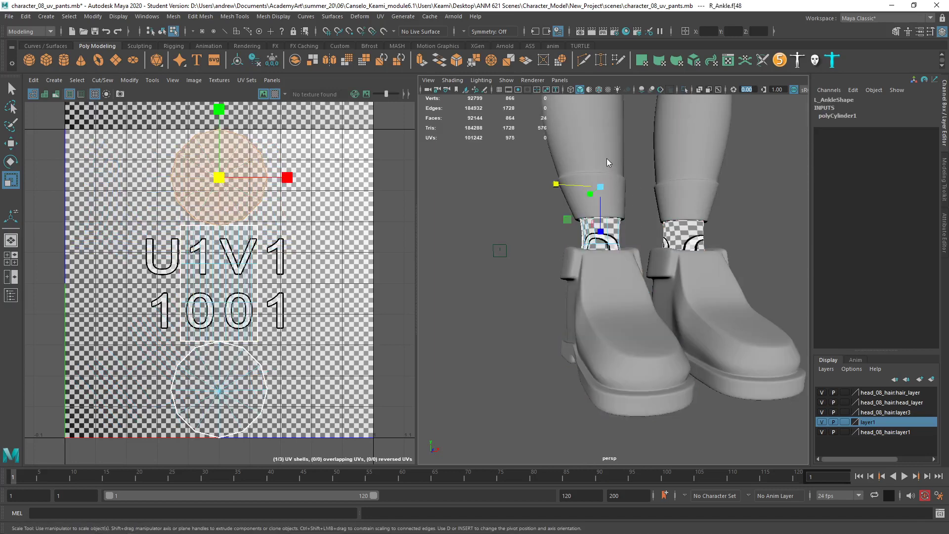
pyautogui.click(621, 137)
pyautogui.scroll(-5, 541, 191)
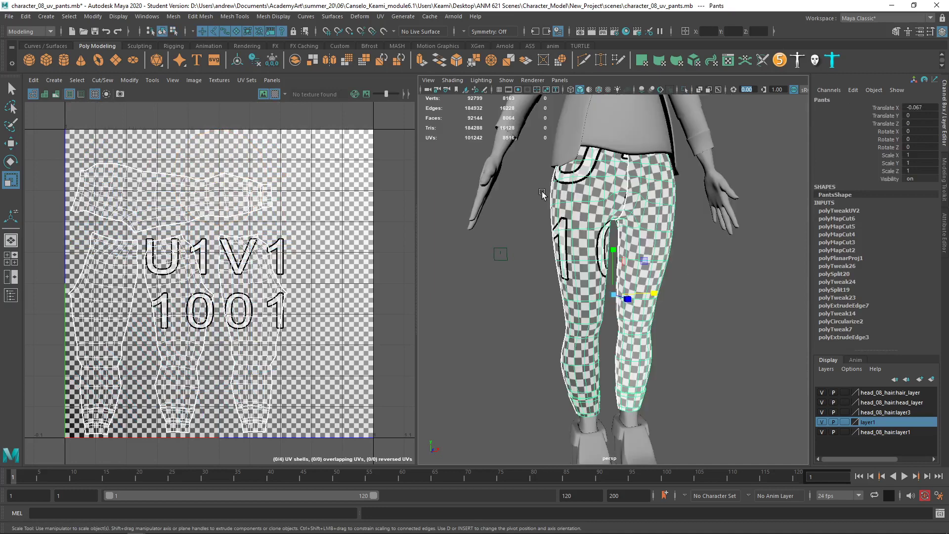
# Try to lay out the jacket's UVs, declining the fix for non-manifold geometry
pyautogui.click(500, 173)
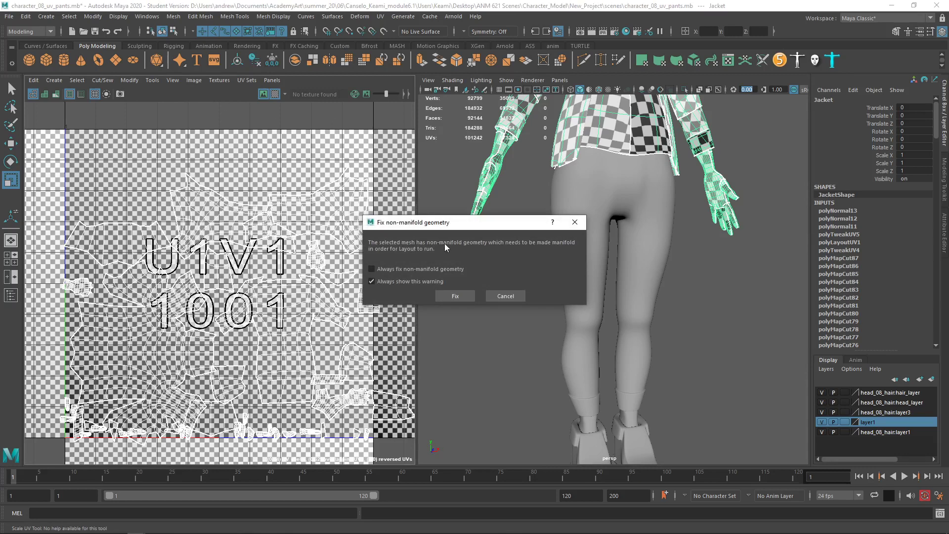
pyautogui.click(505, 296)
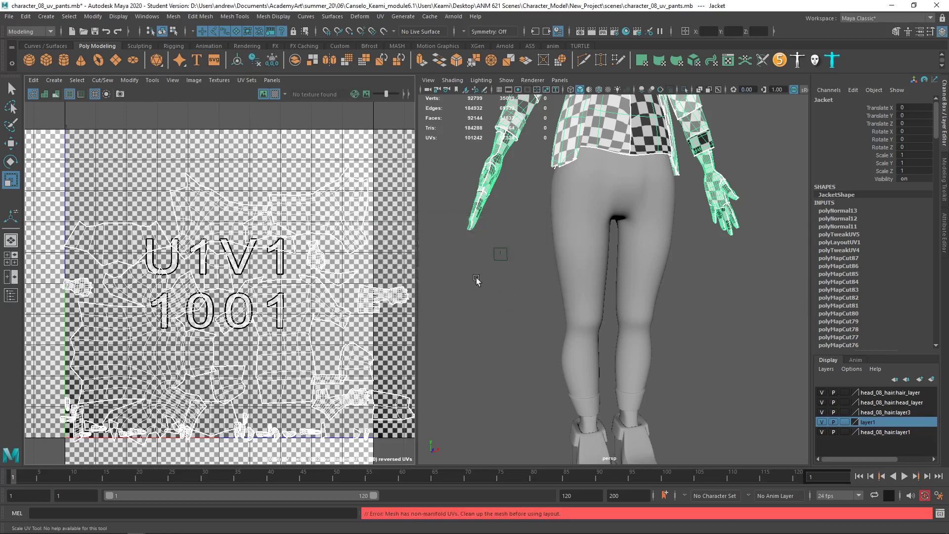
# Turn on smooth preview for the jacket, isolate it and enlarge the perspective view to full size
pyautogui.keyDown('alt'); pyautogui.moveTo(514, 271); pyautogui.dragTo(594, 299); pyautogui.keyUp('alt')
pyautogui.keyDown('alt'); pyautogui.moveTo(500, 307); pyautogui.dragTo(458, 271); pyautogui.keyUp('alt')
pyautogui.keyDown('alt'); pyautogui.moveTo(542, 188); pyautogui.dragTo(537, 300, button='middle'); pyautogui.keyUp('alt')
pyautogui.keyDown('alt'); pyautogui.moveTo(538, 302); pyautogui.dragTo(463, 316); pyautogui.keyUp('alt')
pyautogui.keyDown('alt'); pyautogui.moveTo(507, 205); pyautogui.dragTo(497, 336, button='middle'); pyautogui.keyUp('alt')
pyautogui.keyDown('alt'); pyautogui.moveTo(521, 257); pyautogui.dragTo(336, 274); pyautogui.keyUp('alt')
pyautogui.press('3')
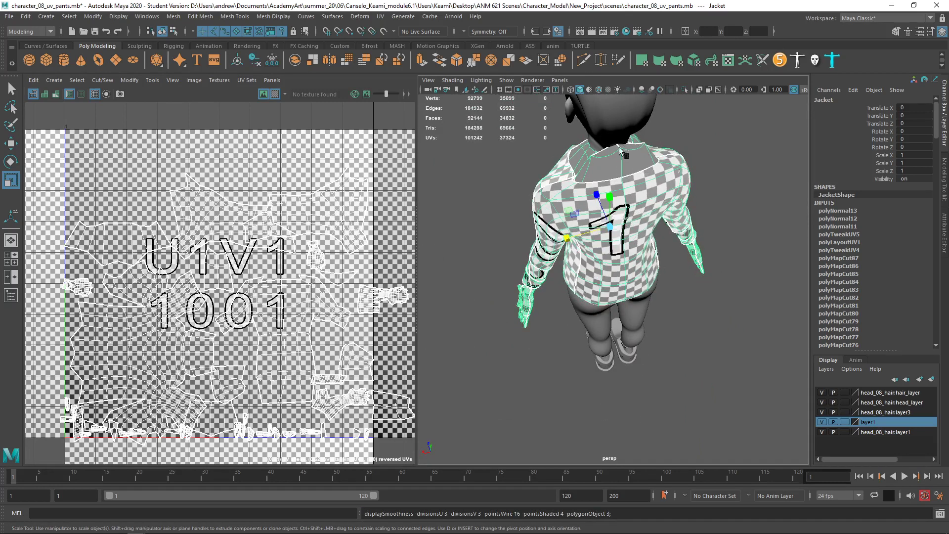
pyautogui.keyDown('alt'); pyautogui.moveTo(627, 161); pyautogui.dragTo(617, 106); pyautogui.keyUp('alt')
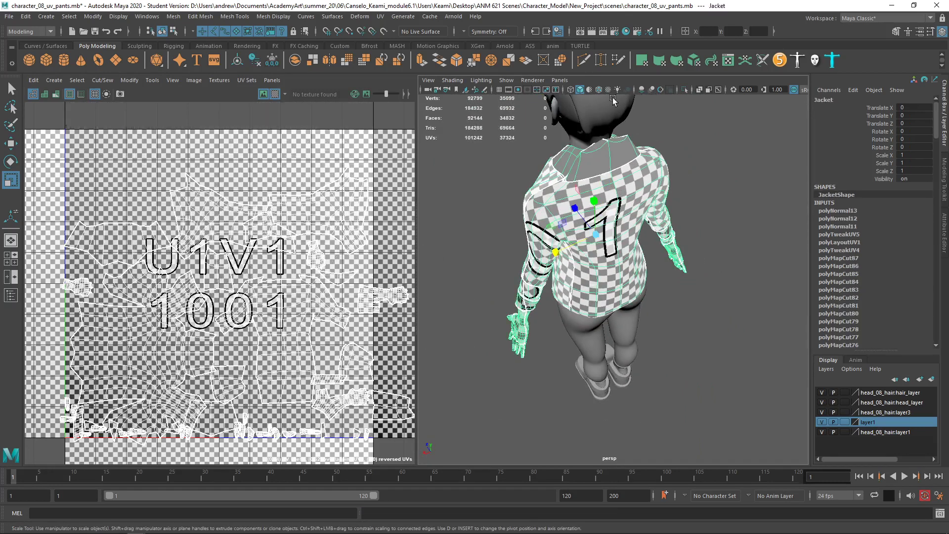
pyautogui.click(686, 89)
pyautogui.press('space')
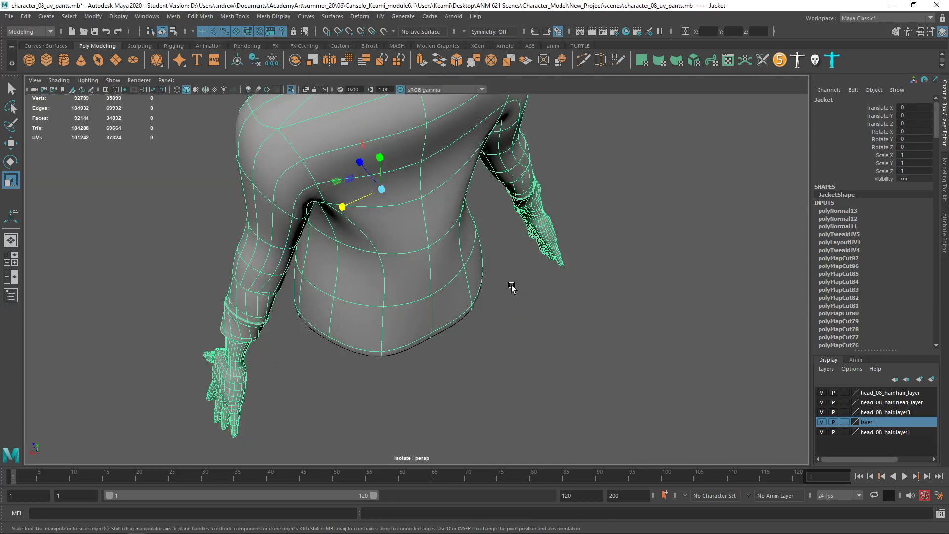
# Examine the jacket's collar and neckline with and without smooth preview
pyautogui.keyDown('alt'); pyautogui.moveTo(507, 280); pyautogui.dragTo(469, 250); pyautogui.keyUp('alt')
pyautogui.press('1')
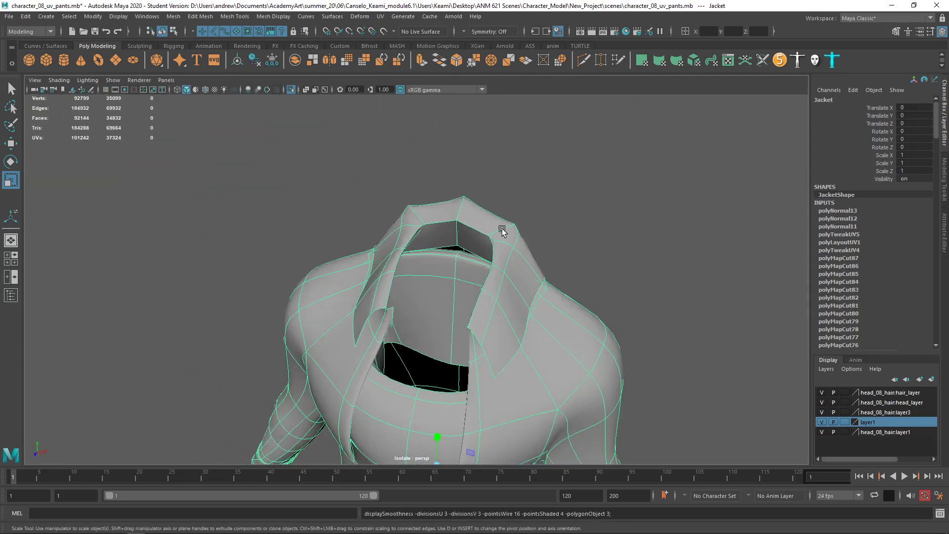
pyautogui.press('1')
pyautogui.press('3')
pyautogui.keyDown('alt'); pyautogui.moveTo(399, 287); pyautogui.dragTo(279, 266); pyautogui.keyUp('alt')
pyautogui.press('1')
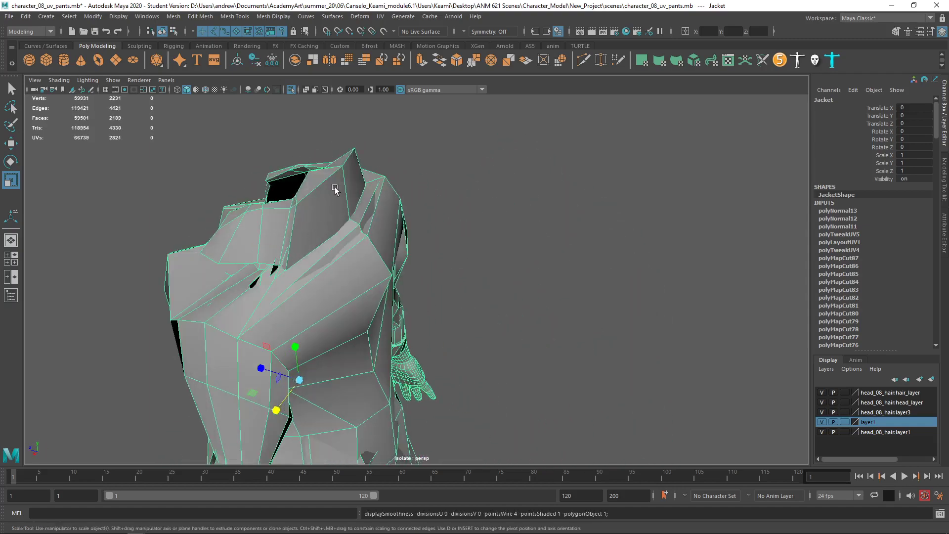
# Select the face loops of the jacket's raised inner collar, expand the selection and delete those faces
pyautogui.keyDown('alt'); pyautogui.moveTo(302, 213); pyautogui.dragTo(375, 242); pyautogui.keyUp('alt')
pyautogui.moveTo(359, 253); pyautogui.dragTo(360, 266, button='right')
pyautogui.click(361, 264)
pyautogui.keyDown('shift'); pyautogui.doubleClick(387, 256); pyautogui.keyUp('shift')
pyautogui.keyDown('alt'); pyautogui.moveTo(473, 265); pyautogui.dragTo(439, 277); pyautogui.keyUp('alt')
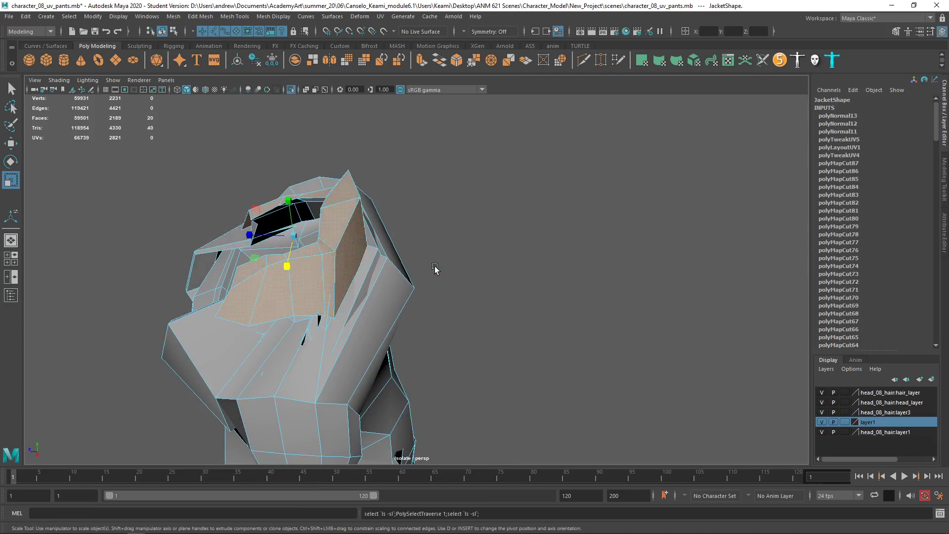
pyautogui.hotkey('shift', '.')
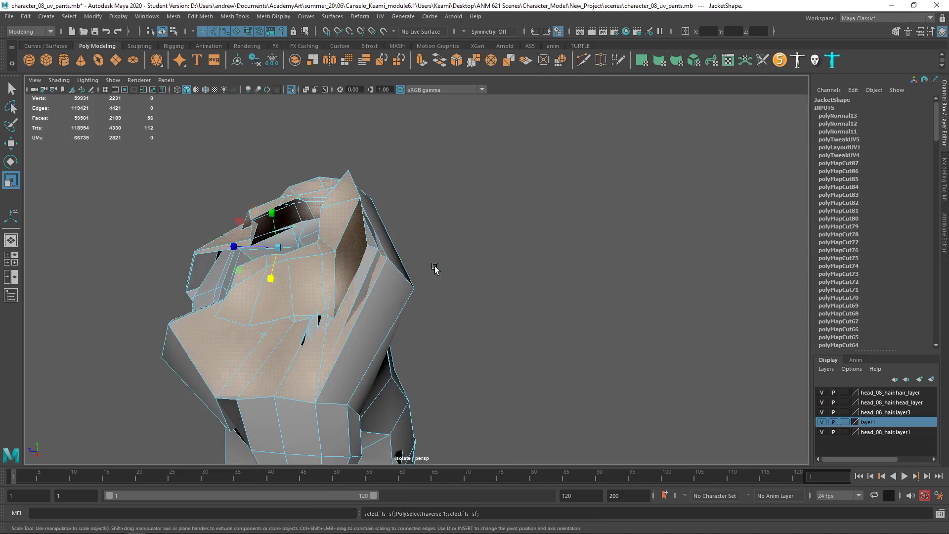
pyautogui.press('Delete')
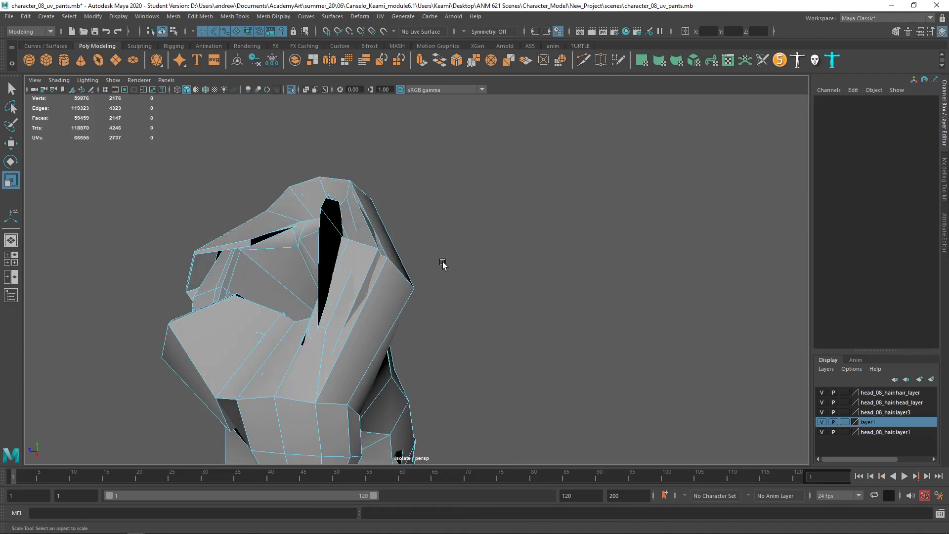
# Delete the two leftover collar faces standing up at the back of the jacket's neck
pyautogui.keyDown('alt'); pyautogui.moveTo(444, 265); pyautogui.dragTo(533, 251); pyautogui.keyUp('alt')
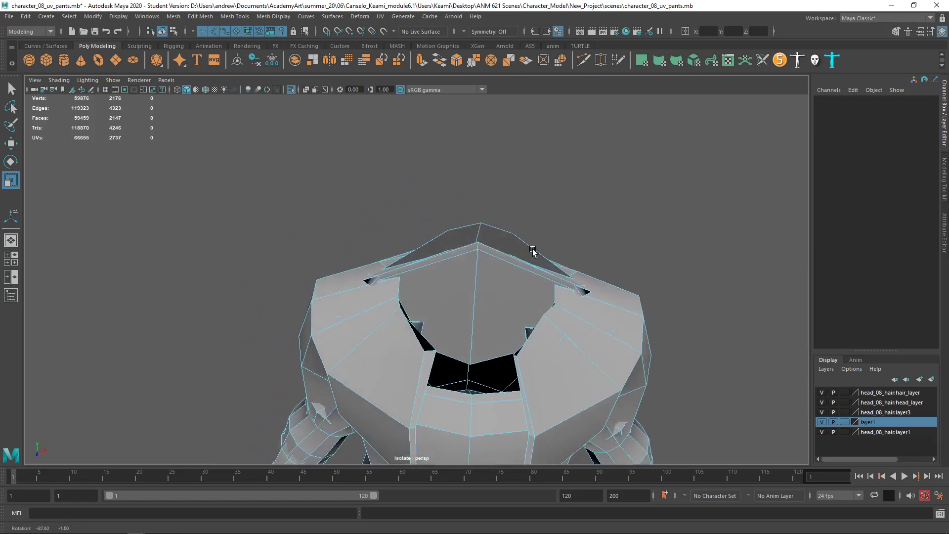
pyautogui.click(470, 235)
pyautogui.keyDown('shift'); pyautogui.click(501, 237); pyautogui.keyUp('shift')
pyautogui.press('Delete')
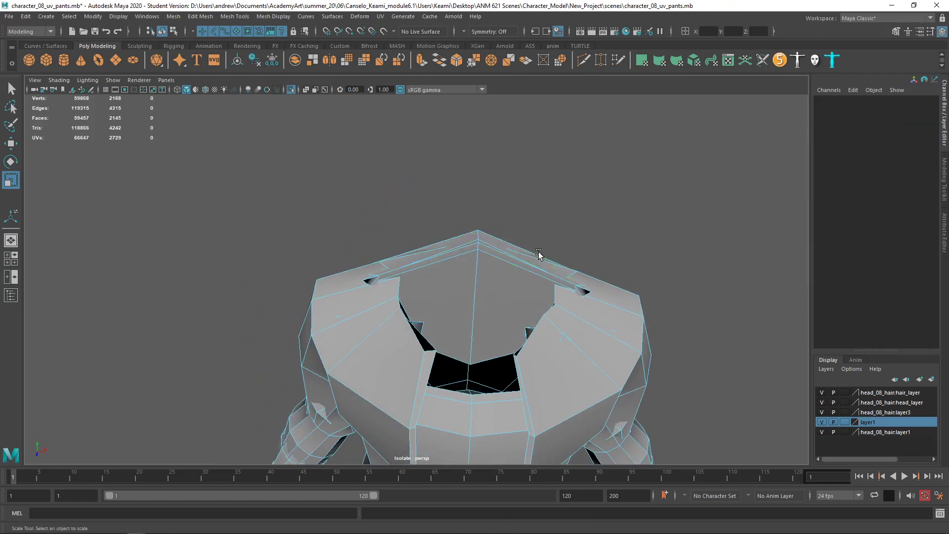
# Examine the jacket's neckline and body from several sides, comparing the smoothed and unsmoothed mesh
pyautogui.keyDown('alt'); pyautogui.moveTo(484, 328); pyautogui.dragTo(440, 278); pyautogui.keyUp('alt')
pyautogui.press('3')
pyautogui.press('1')
pyautogui.keyDown('alt'); pyautogui.moveTo(539, 295); pyautogui.dragTo(546, 331); pyautogui.keyUp('alt')
pyautogui.press('3')
pyautogui.moveTo(509, 344); pyautogui.dragTo(558, 240, button='right')
pyautogui.press('1')
pyautogui.keyDown('alt'); pyautogui.moveTo(588, 271); pyautogui.dragTo(546, 333); pyautogui.keyUp('alt')
pyautogui.press('3')
pyautogui.press('1')
pyautogui.keyDown('alt'); pyautogui.moveTo(479, 367); pyautogui.dragTo(657, 334); pyautogui.keyUp('alt')
pyautogui.press('3')
pyautogui.keyDown('alt'); pyautogui.moveTo(552, 358); pyautogui.dragTo(325, 345); pyautogui.keyUp('alt')
pyautogui.press('1')
pyautogui.keyDown('alt'); pyautogui.moveTo(292, 285); pyautogui.dragTo(507, 257); pyautogui.keyUp('alt')
pyautogui.press('3')
pyautogui.press('1')
# Inspect the jacket's underside and open front, then review its overall shape in smooth preview
pyautogui.keyDown('alt'); pyautogui.moveTo(504, 410); pyautogui.dragTo(341, 375); pyautogui.keyUp('alt')
pyautogui.keyDown('alt'); pyautogui.moveTo(341, 375); pyautogui.dragTo(408, 397, button='right'); pyautogui.keyUp('alt')
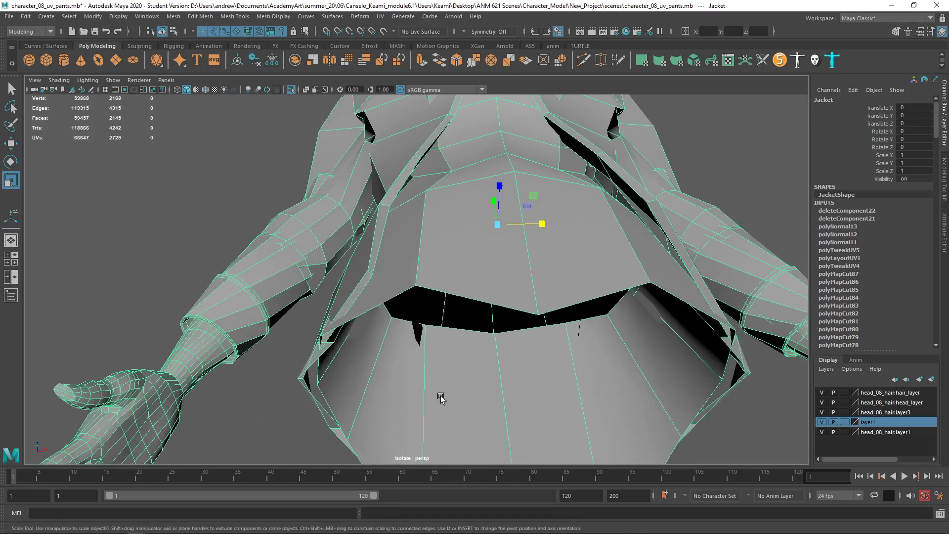
pyautogui.keyDown('alt'); pyautogui.moveTo(327, 328); pyautogui.dragTo(289, 219); pyautogui.keyUp('alt')
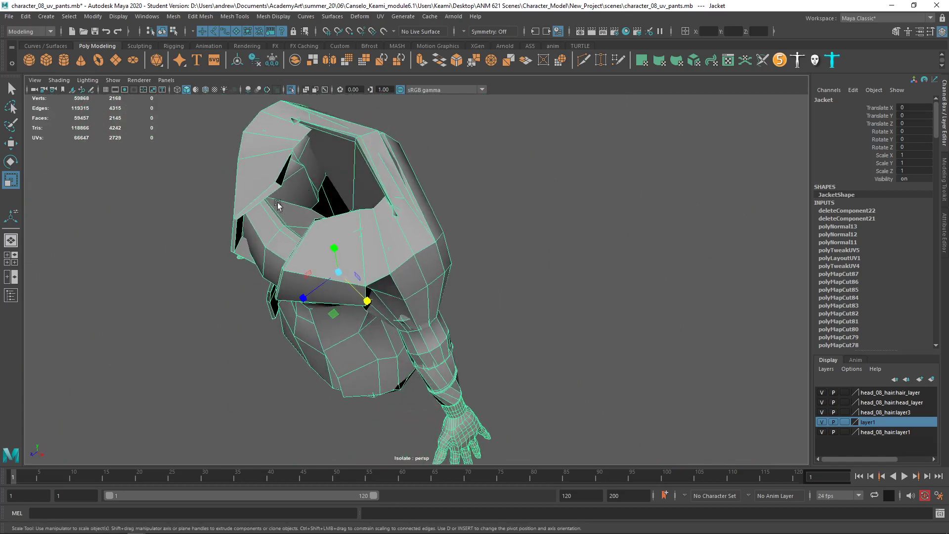
pyautogui.keyDown('alt'); pyautogui.moveTo(393, 346); pyautogui.dragTo(451, 314); pyautogui.keyUp('alt')
pyautogui.press('3')
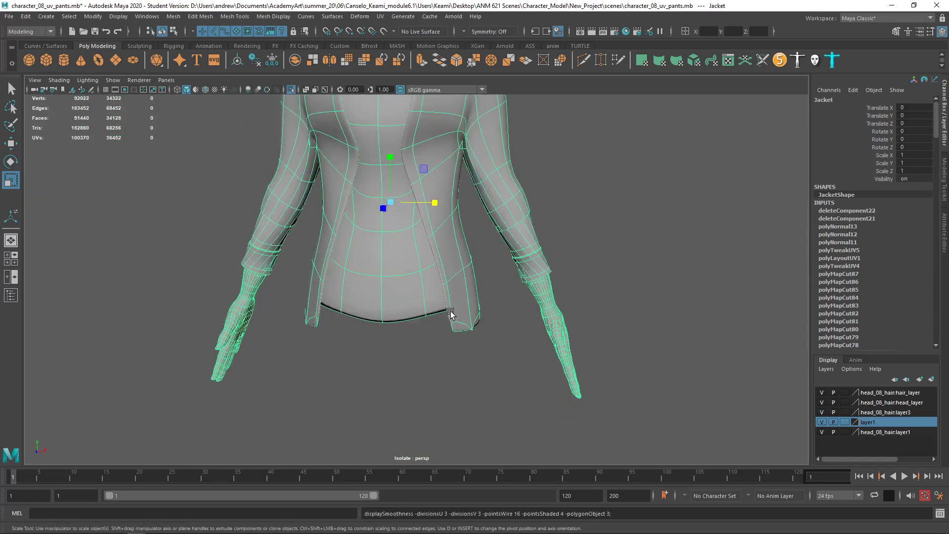
pyautogui.keyDown('alt'); pyautogui.moveTo(439, 355); pyautogui.dragTo(505, 373); pyautogui.keyUp('alt')
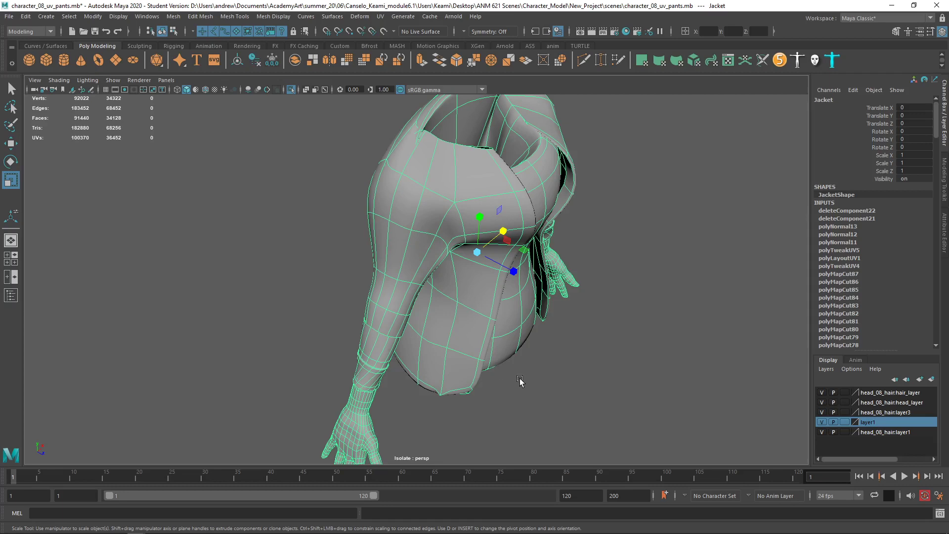
# Exit the jacket's isolated view and check the jacket's fit on the whole character from the front
pyautogui.keyDown('alt'); pyautogui.moveTo(520, 379); pyautogui.dragTo(488, 347); pyautogui.keyUp('alt')
pyautogui.click(291, 90)
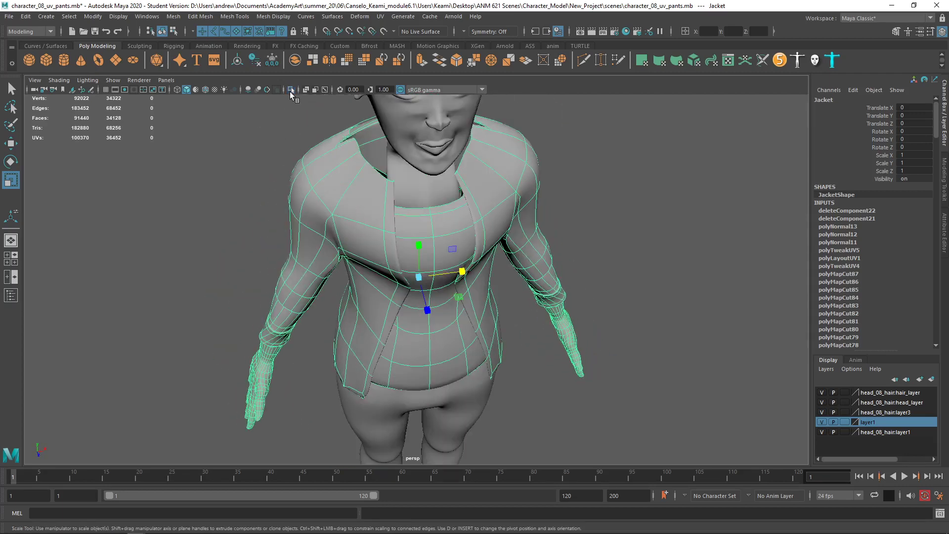
pyautogui.keyDown('alt'); pyautogui.moveTo(430, 222); pyautogui.dragTo(434, 209); pyautogui.keyUp('alt')
pyautogui.keyDown('alt'); pyautogui.moveTo(433, 209); pyautogui.dragTo(441, 365, button='middle'); pyautogui.keyUp('alt')
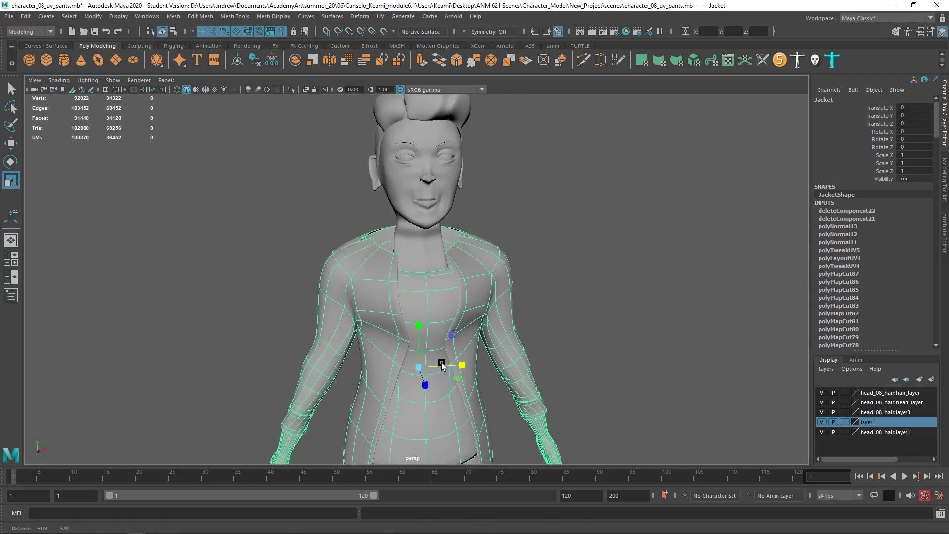
# Select the head, display it unsmoothed and examine where the neck meets the jacket from the side
pyautogui.click(429, 242)
pyautogui.keyDown('alt'); pyautogui.moveTo(429, 241); pyautogui.dragTo(504, 255); pyautogui.keyUp('alt')
pyautogui.press('1')
pyautogui.keyDown('alt'); pyautogui.moveTo(397, 247); pyautogui.dragTo(546, 220, button='right'); pyautogui.keyUp('alt')
pyautogui.keyDown('alt'); pyautogui.moveTo(547, 221); pyautogui.dragTo(630, 191); pyautogui.keyUp('alt')
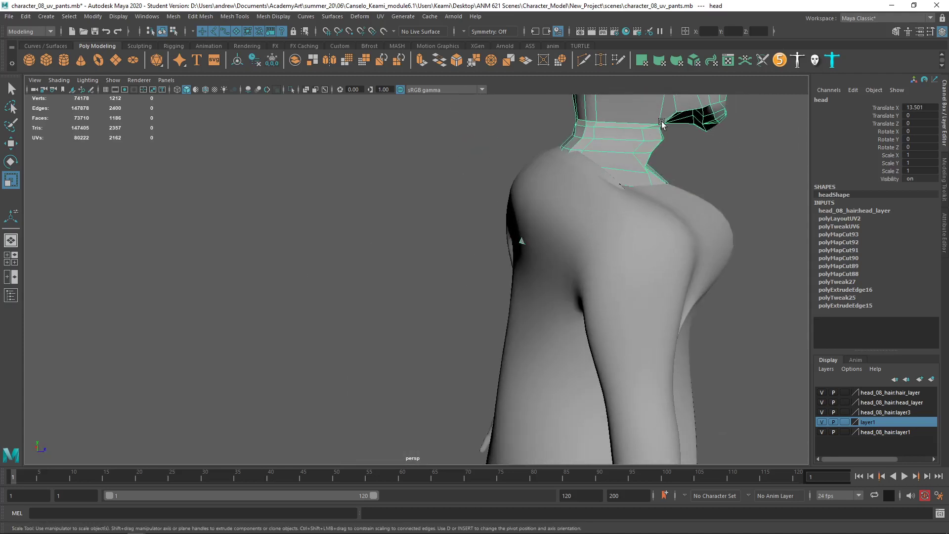
pyautogui.keyDown('alt'); pyautogui.moveTo(643, 147); pyautogui.dragTo(618, 351, button='middle'); pyautogui.keyUp('alt')
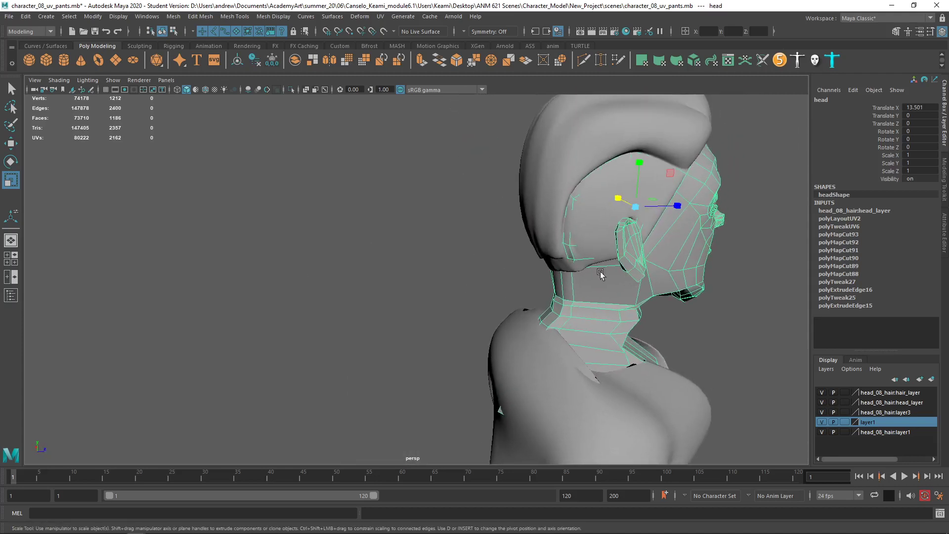
pyautogui.keyDown('alt'); pyautogui.moveTo(599, 282); pyautogui.dragTo(544, 268); pyautogui.keyUp('alt')
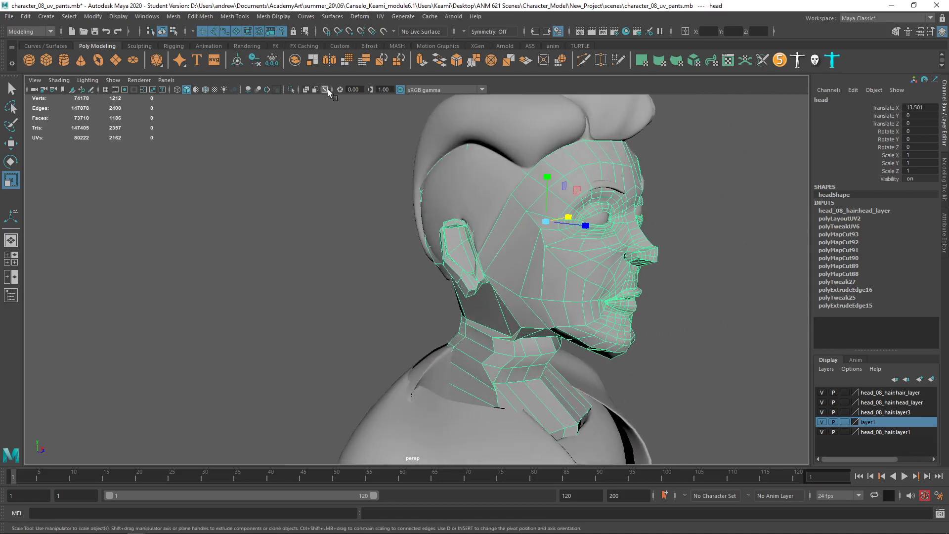
# Isolate the head mesh and inspect its neck and back-of-head geometry from both sides
pyautogui.click(291, 89)
pyautogui.keyDown('alt'); pyautogui.moveTo(390, 243); pyautogui.dragTo(443, 248); pyautogui.keyUp('alt')
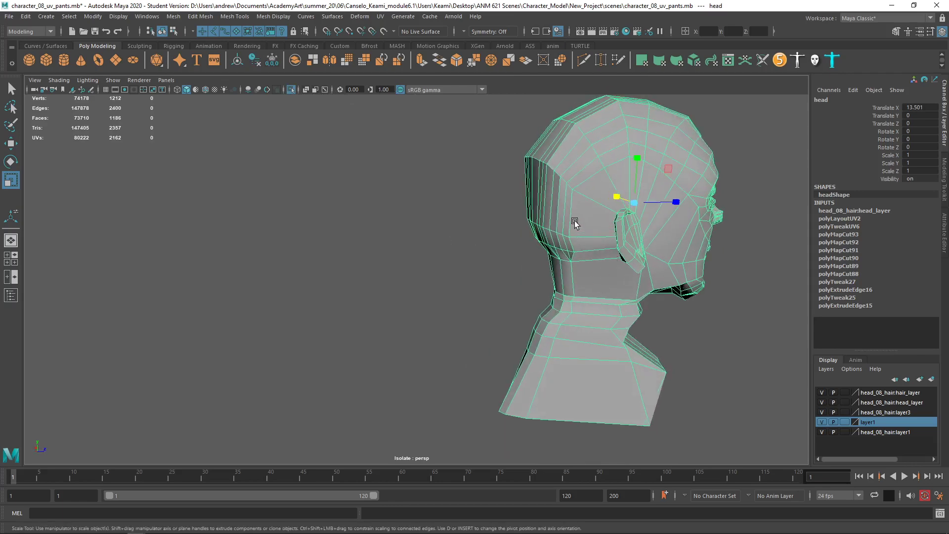
pyautogui.keyDown('alt'); pyautogui.moveTo(573, 218); pyautogui.dragTo(649, 251); pyautogui.keyUp('alt')
pyautogui.keyDown('alt'); pyautogui.moveTo(504, 362); pyautogui.dragTo(532, 362); pyautogui.keyUp('alt')
pyautogui.keyDown('alt'); pyautogui.moveTo(430, 305); pyautogui.dragTo(505, 323); pyautogui.keyUp('alt')
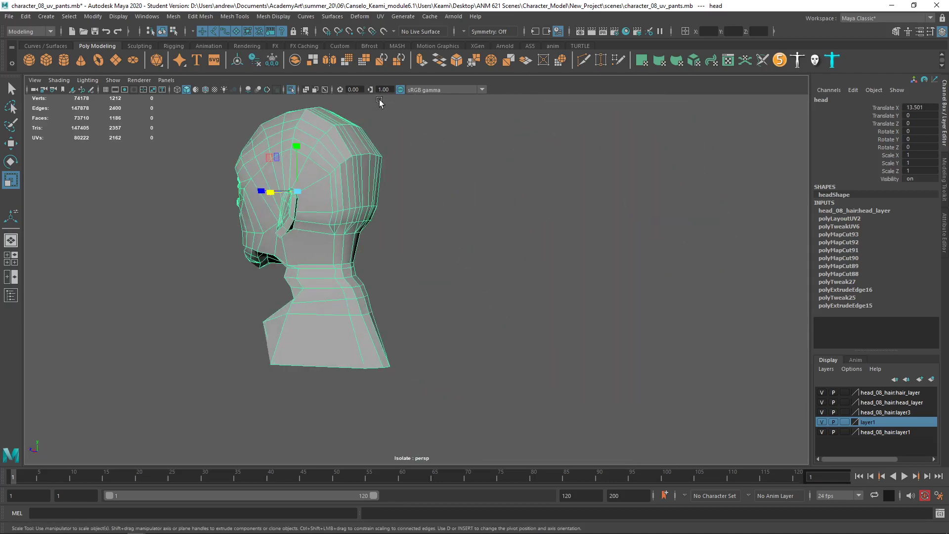
# Show the whole character again and review the head and neck from several angles, comparing the smoothed and unsmoothed mesh
pyautogui.click(291, 89)
pyautogui.keyDown('alt'); pyautogui.moveTo(554, 303); pyautogui.dragTo(509, 305); pyautogui.keyUp('alt')
pyautogui.keyDown('alt'); pyautogui.moveTo(287, 308); pyautogui.dragTo(364, 296); pyautogui.keyUp('alt')
pyautogui.keyDown('alt'); pyautogui.moveTo(570, 237); pyautogui.dragTo(466, 360); pyautogui.keyUp('alt')
pyautogui.press('3')
pyautogui.keyDown('alt'); pyautogui.moveTo(598, 383); pyautogui.dragTo(478, 386, button='right'); pyautogui.keyUp('alt')
pyautogui.keyDown('alt'); pyautogui.moveTo(478, 385); pyautogui.dragTo(442, 362); pyautogui.keyUp('alt')
pyautogui.press('1')
pyautogui.keyDown('alt'); pyautogui.moveTo(462, 324); pyautogui.dragTo(568, 328); pyautogui.keyUp('alt')
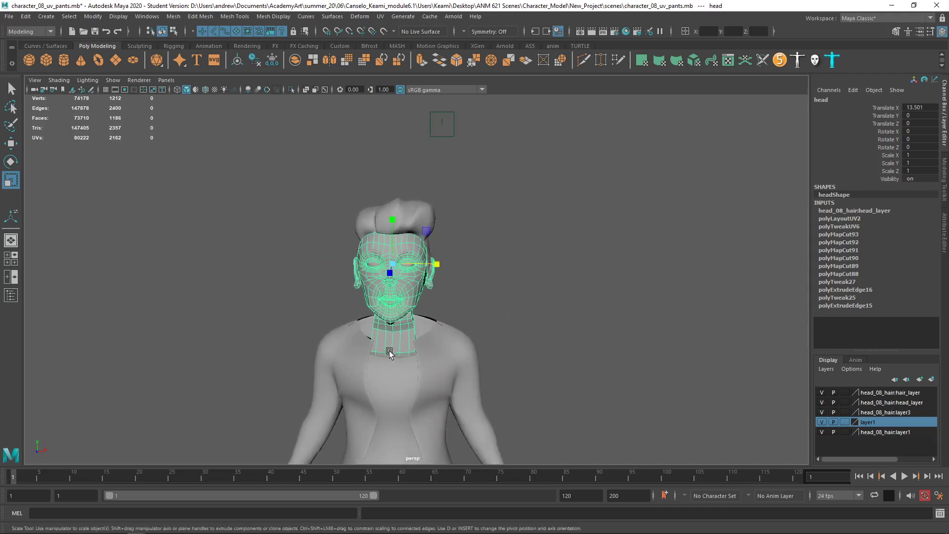
# Set up a side-by-side layout with the UV Editor beside the perspective view, and frame the selected head
pyautogui.keyDown('alt'); pyautogui.moveTo(276, 407); pyautogui.dragTo(324, 331, button='middle'); pyautogui.keyUp('alt')
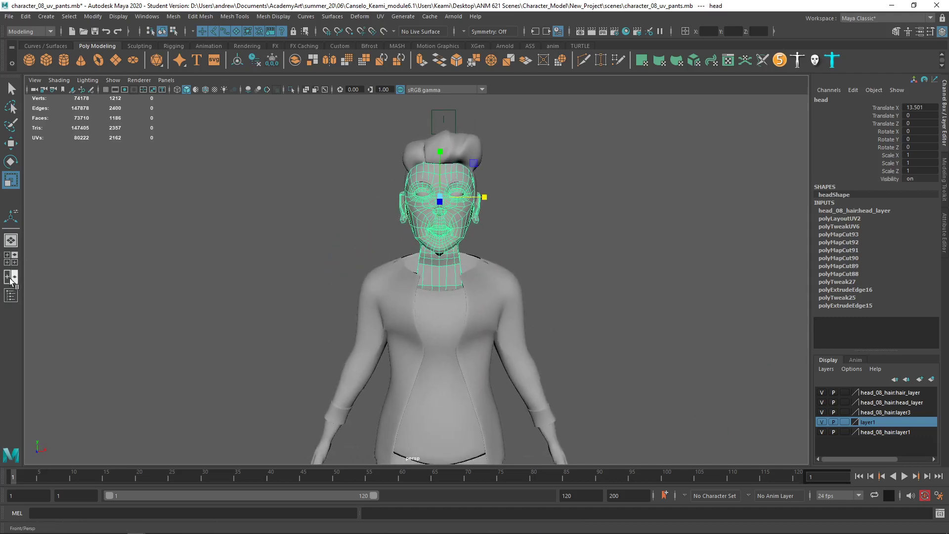
pyautogui.click(11, 278)
pyautogui.click(167, 80)
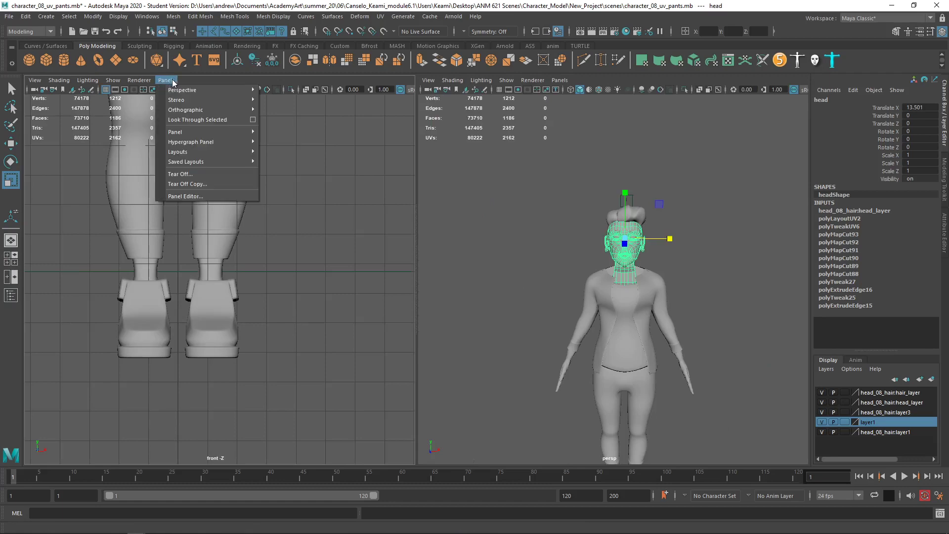
pyautogui.moveTo(212, 132)
pyautogui.click(308, 344)
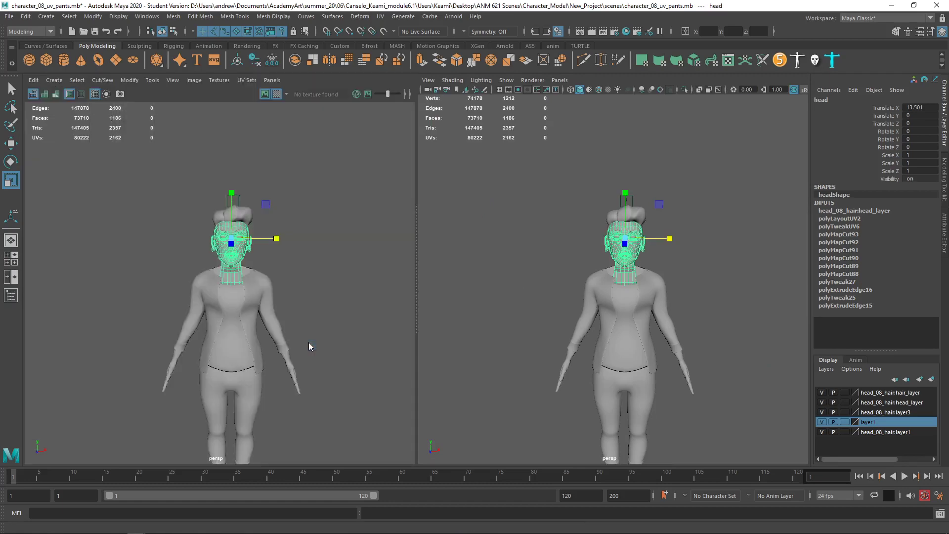
pyautogui.press('f')
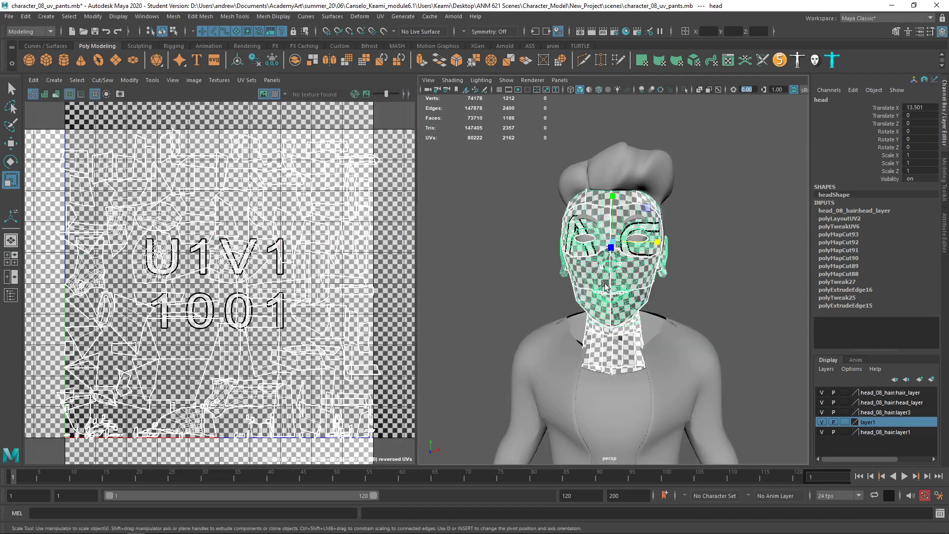
# Preview the head smoothed with its checker pattern, and check the UV Map discussion post in the browser before returning to Maya
pyautogui.keyDown('alt'); pyautogui.moveTo(639, 312); pyautogui.dragTo(632, 240); pyautogui.keyUp('alt')
pyautogui.press('3')
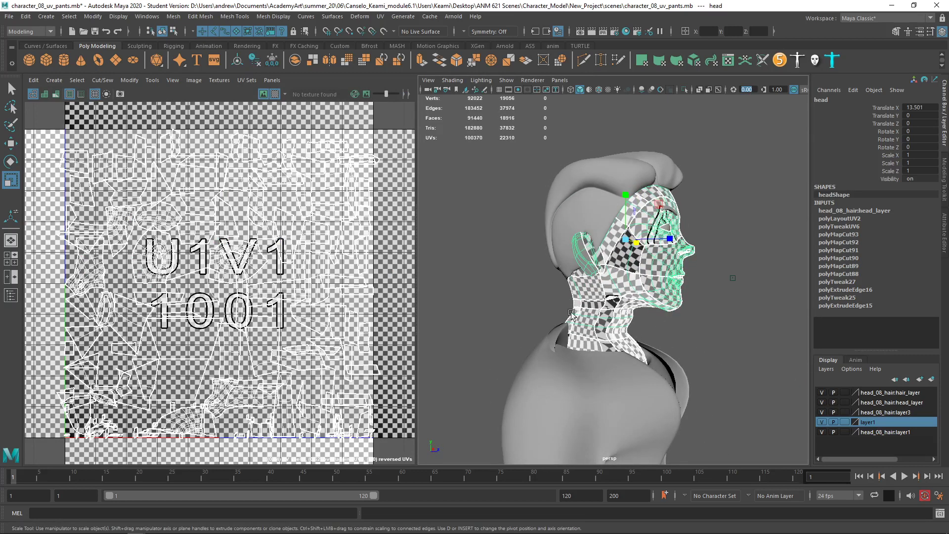
pyautogui.hotkey('alt', 'Tab')
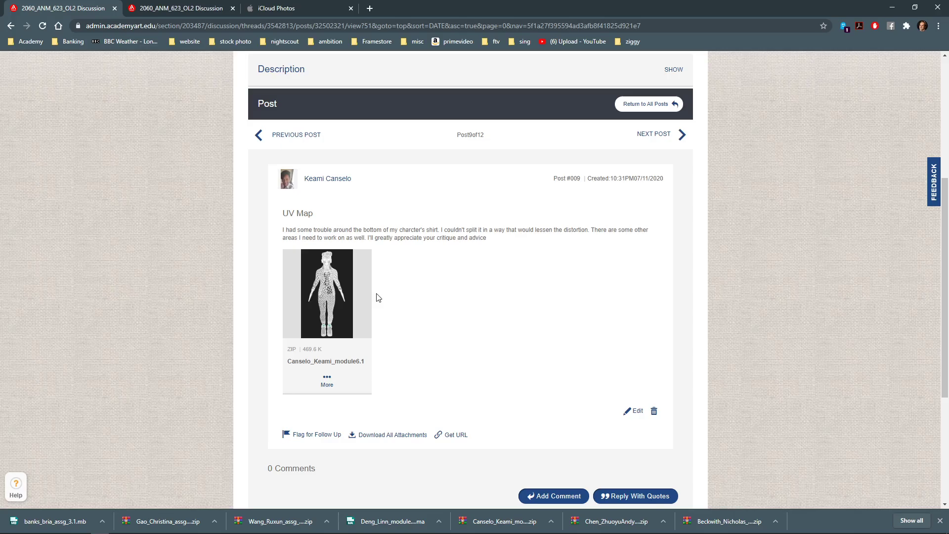
pyautogui.hotkey('alt', 'Tab')
# Examine the checker pattern and UV seams around the sides and back of the head's neck
pyautogui.keyDown('alt'); pyautogui.moveTo(471, 292); pyautogui.dragTo(630, 284); pyautogui.keyUp('alt')
pyautogui.keyDown('alt'); pyautogui.moveTo(670, 253); pyautogui.dragTo(632, 296); pyautogui.keyUp('alt')
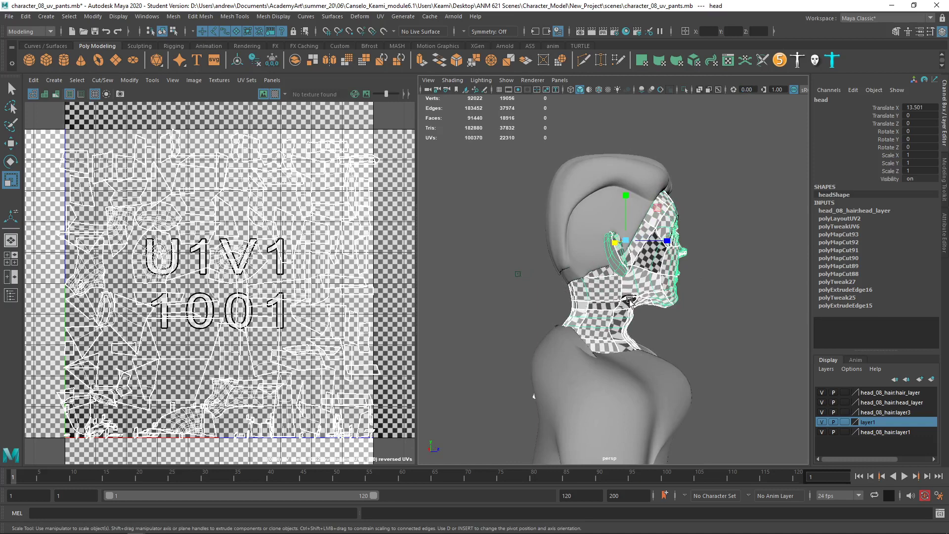
pyautogui.keyDown('alt'); pyautogui.moveTo(594, 311); pyautogui.dragTo(638, 309); pyautogui.keyUp('alt')
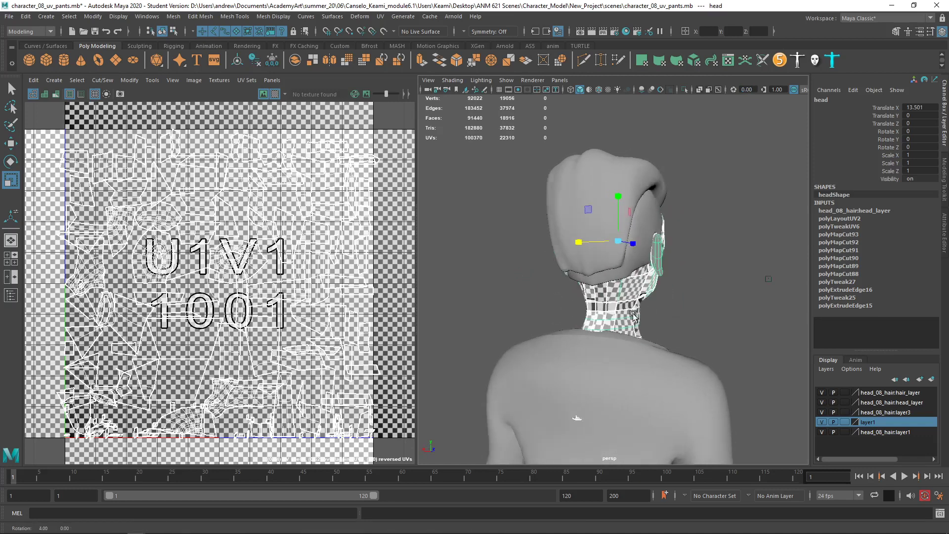
pyautogui.keyDown('alt'); pyautogui.moveTo(627, 315); pyautogui.dragTo(677, 344); pyautogui.keyUp('alt')
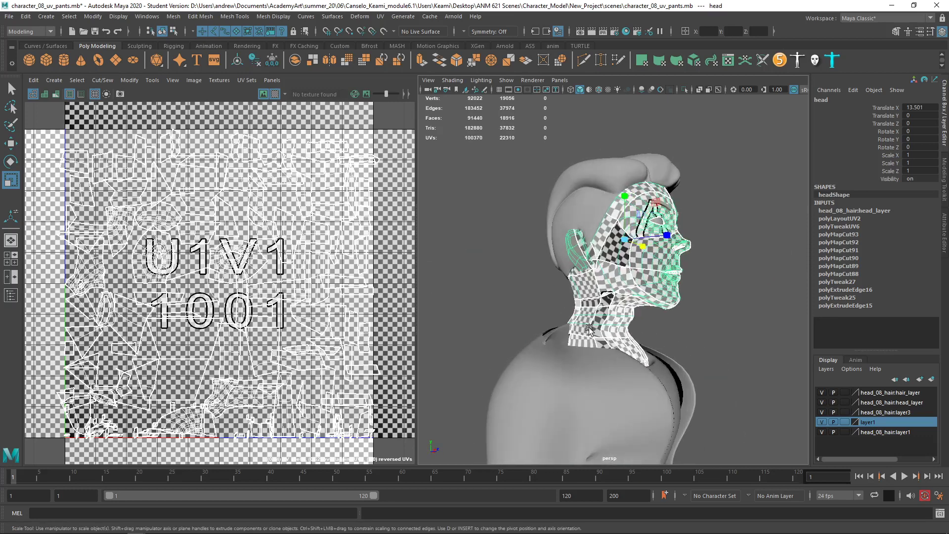
pyautogui.keyDown('alt'); pyautogui.moveTo(595, 327); pyautogui.dragTo(628, 336); pyautogui.keyUp('alt')
# Inspect the checker pattern and seams across the face up close and from a three-quarter view
pyautogui.click(705, 303)
pyautogui.keyDown('alt'); pyautogui.moveTo(688, 315); pyautogui.dragTo(661, 314); pyautogui.keyUp('alt')
pyautogui.click(603, 285)
pyautogui.scroll(6, 589, 287)
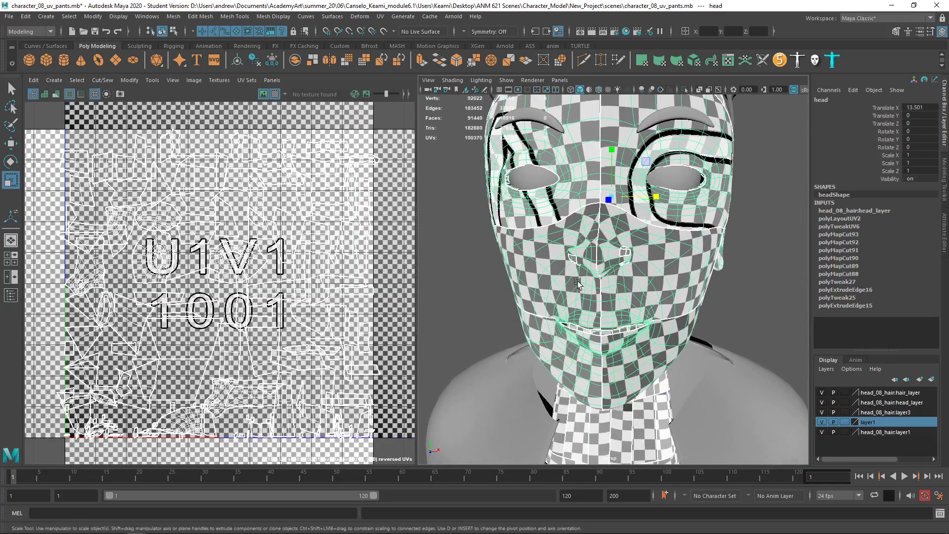
pyautogui.keyDown('alt'); pyautogui.moveTo(589, 283); pyautogui.dragTo(597, 280); pyautogui.keyUp('alt')
pyautogui.keyDown('alt'); pyautogui.moveTo(623, 256); pyautogui.dragTo(482, 265, button='right'); pyautogui.keyUp('alt')
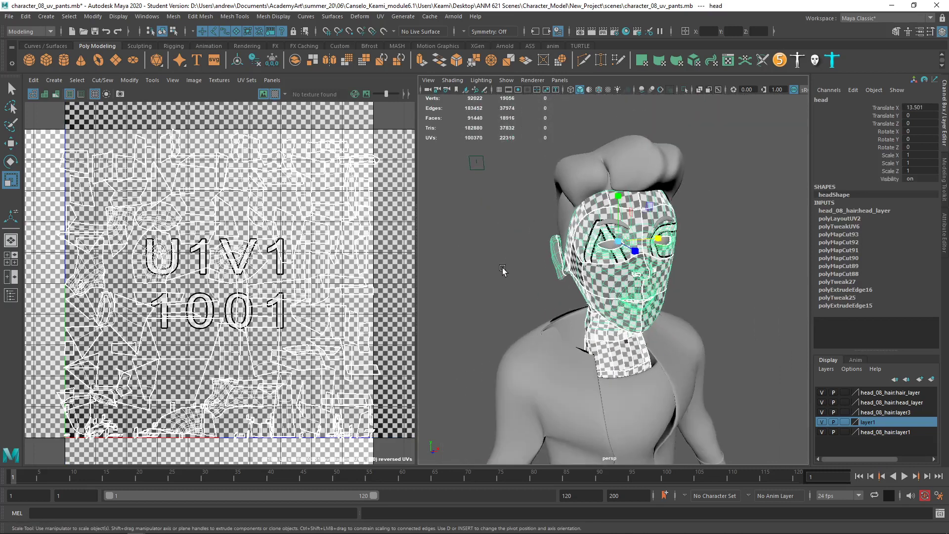
pyautogui.click(510, 231)
pyautogui.keyDown('alt'); pyautogui.moveTo(515, 269); pyautogui.dragTo(539, 291); pyautogui.keyUp('alt')
pyautogui.click(593, 291)
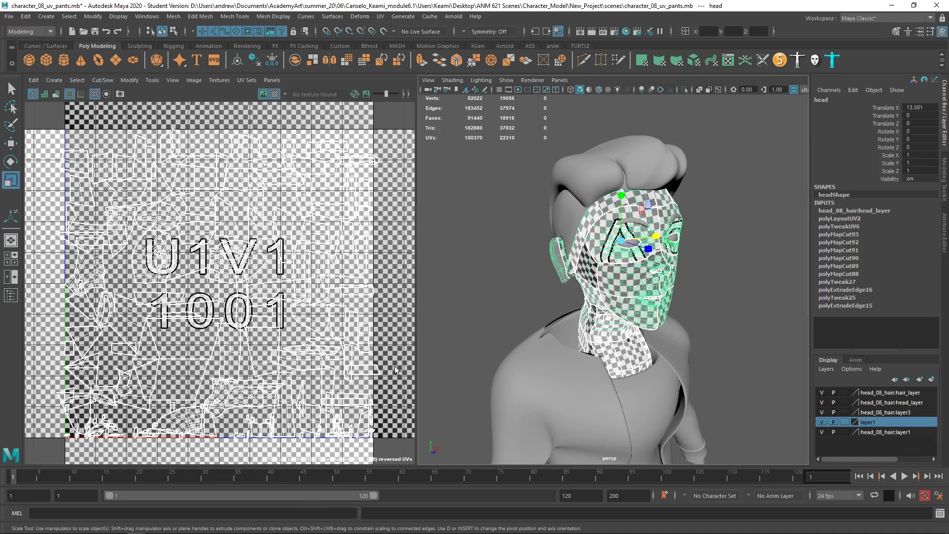
# Select the hair mesh to review its UV layout in the UV Editor
pyautogui.click(514, 294)
pyautogui.click(579, 208)
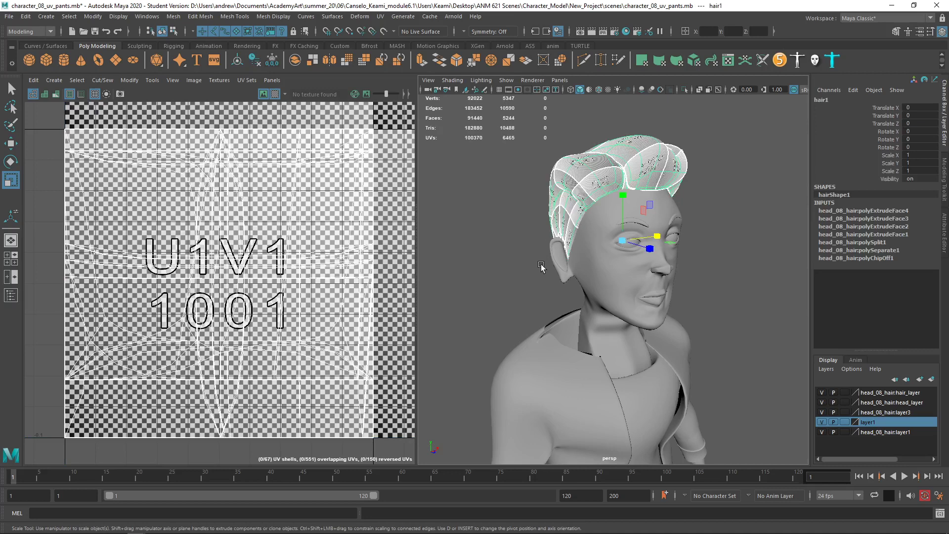
pyautogui.scroll(-5, 535, 291)
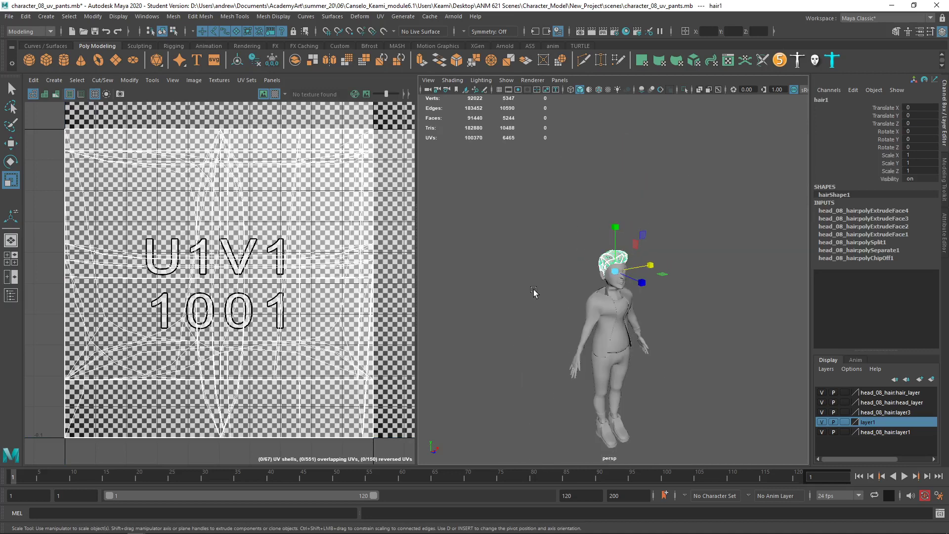